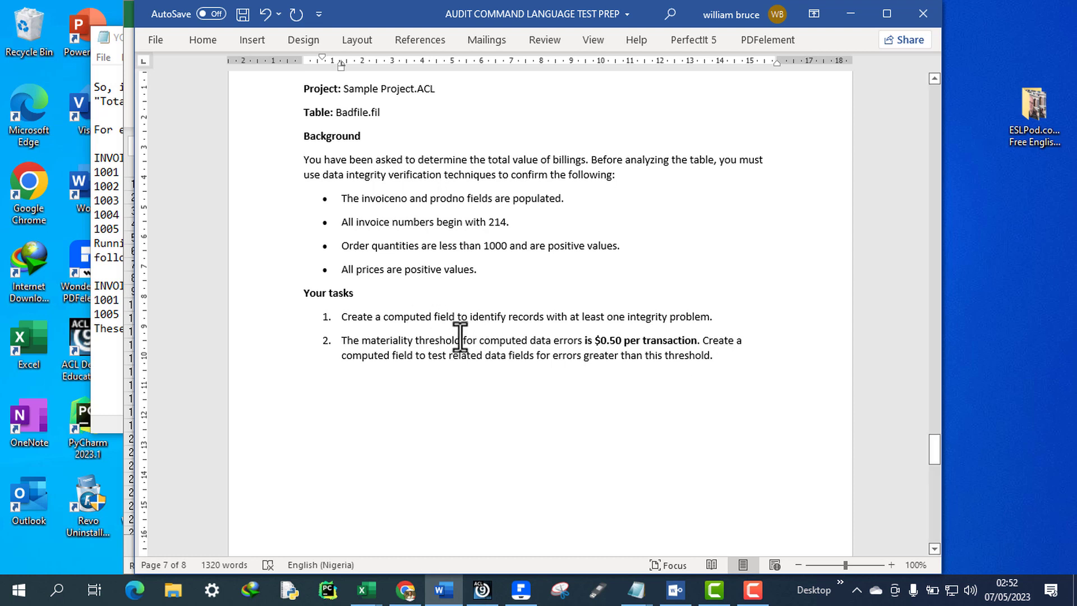
- Bold the words "materiality threshold" in the second task of Activity 5
drag(460, 338, 373, 343)
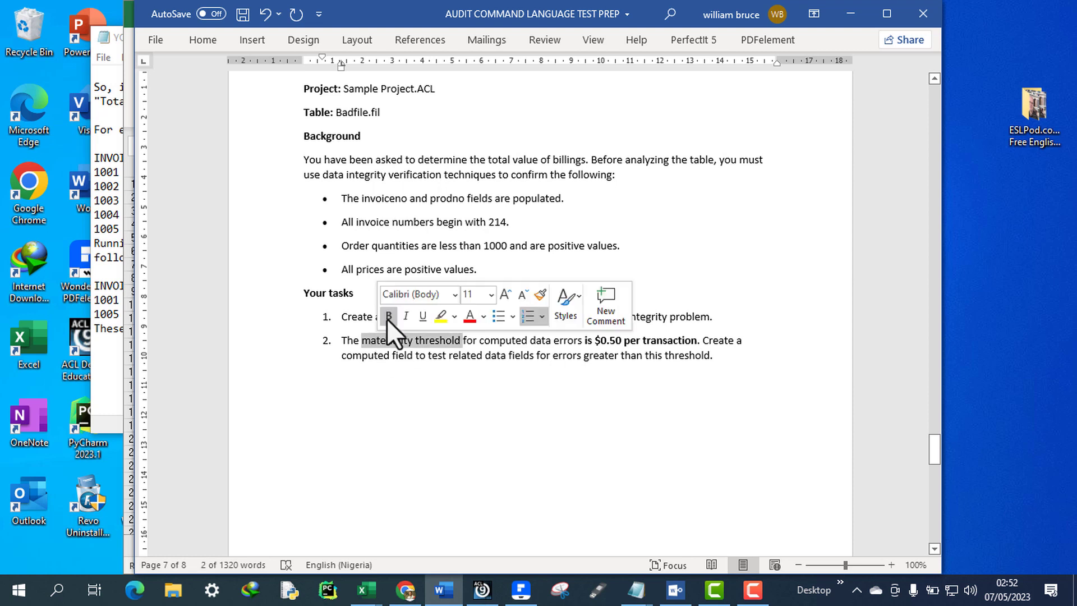
click(389, 315)
click(704, 340)
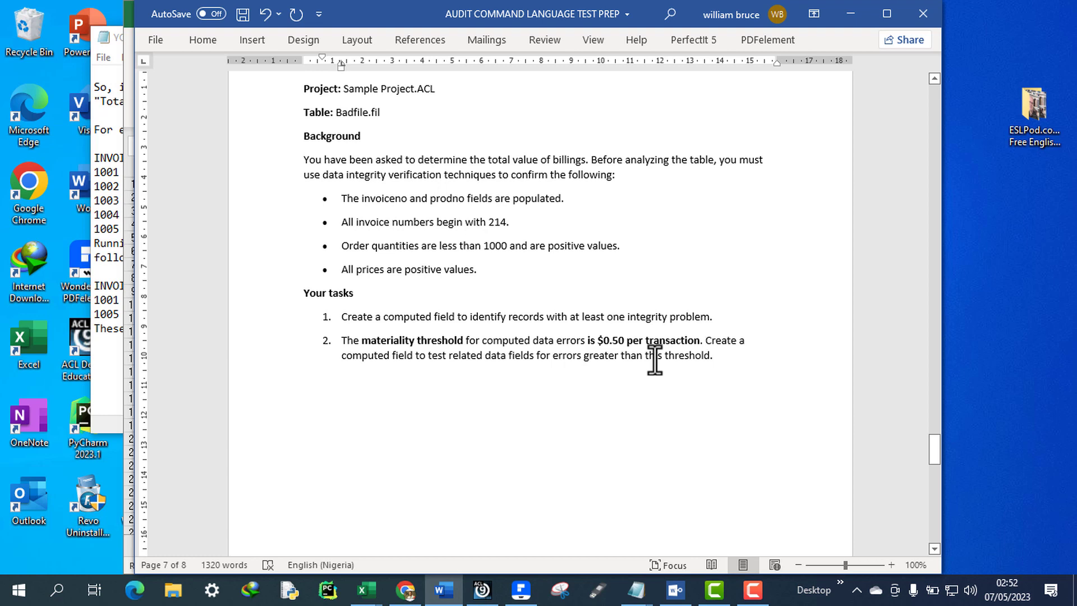
- Read the Materiality threshold explanation on the last page and review the $0.50 per transaction threshold in the second task
scroll(655, 359, down, 10)
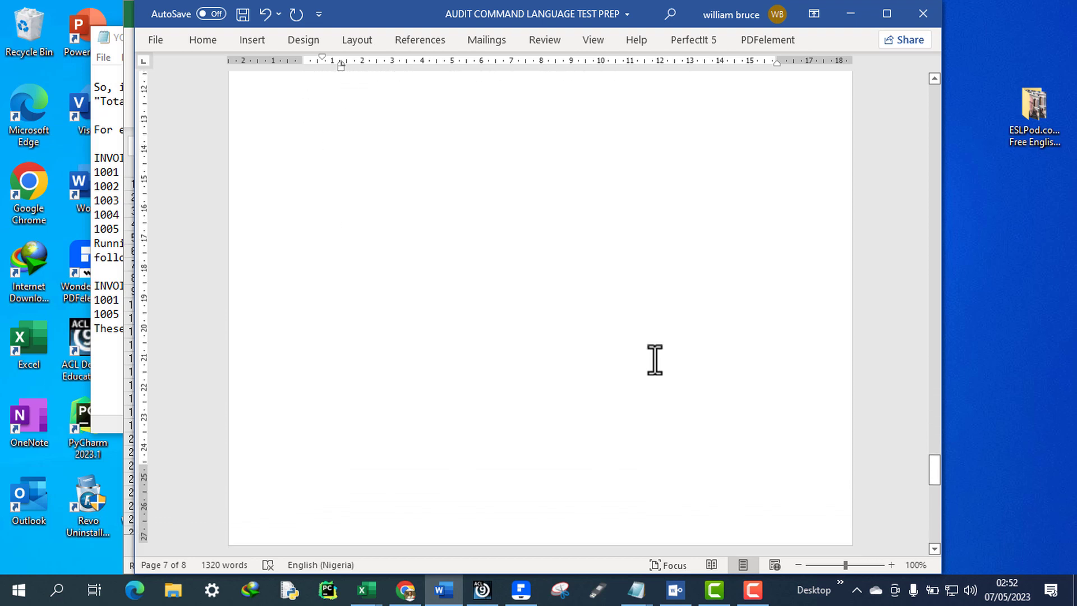
scroll(654, 359, down, 8)
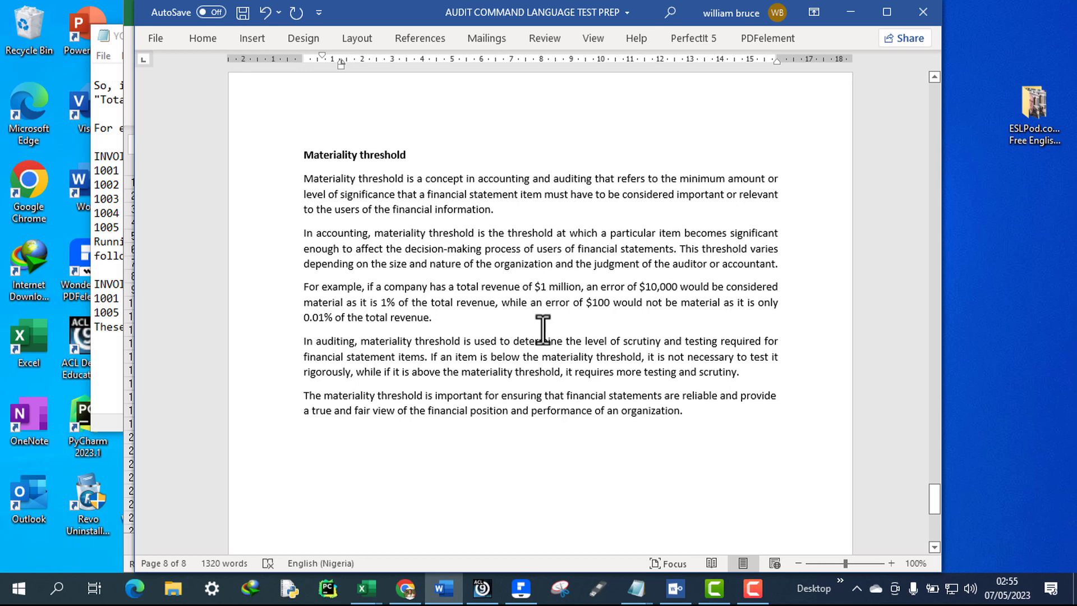
scroll(542, 328, up, 10)
scroll(543, 330, up, 12)
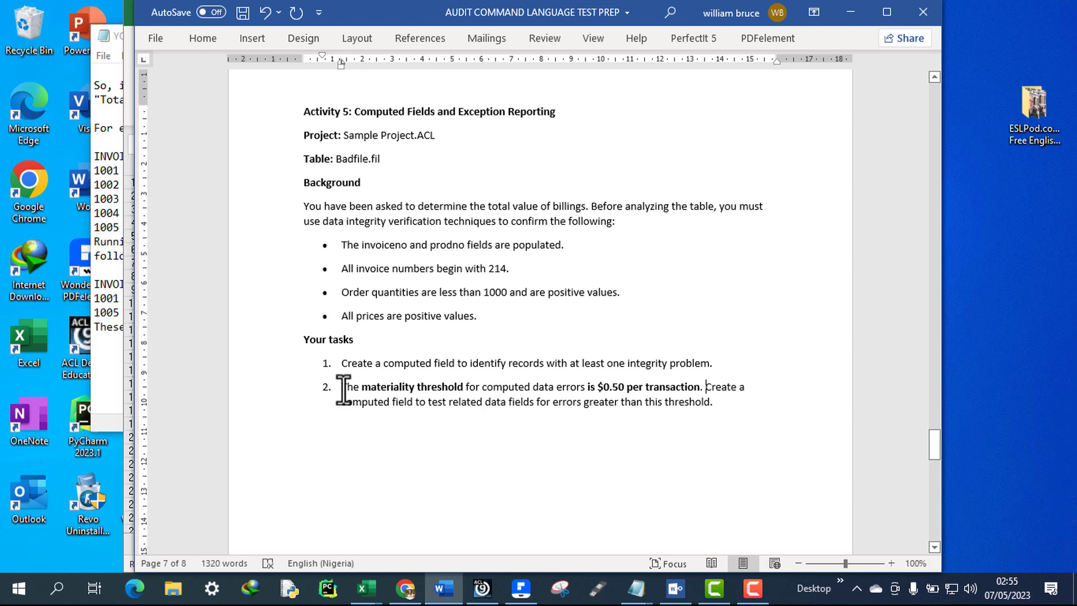
drag(341, 388, 623, 387)
click(645, 388)
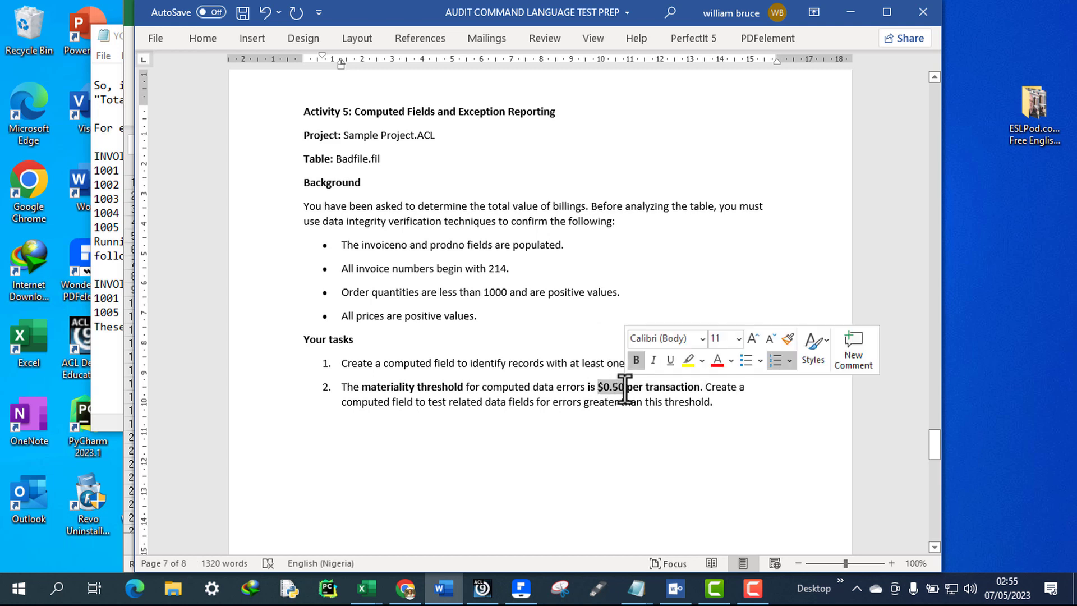
click(707, 388)
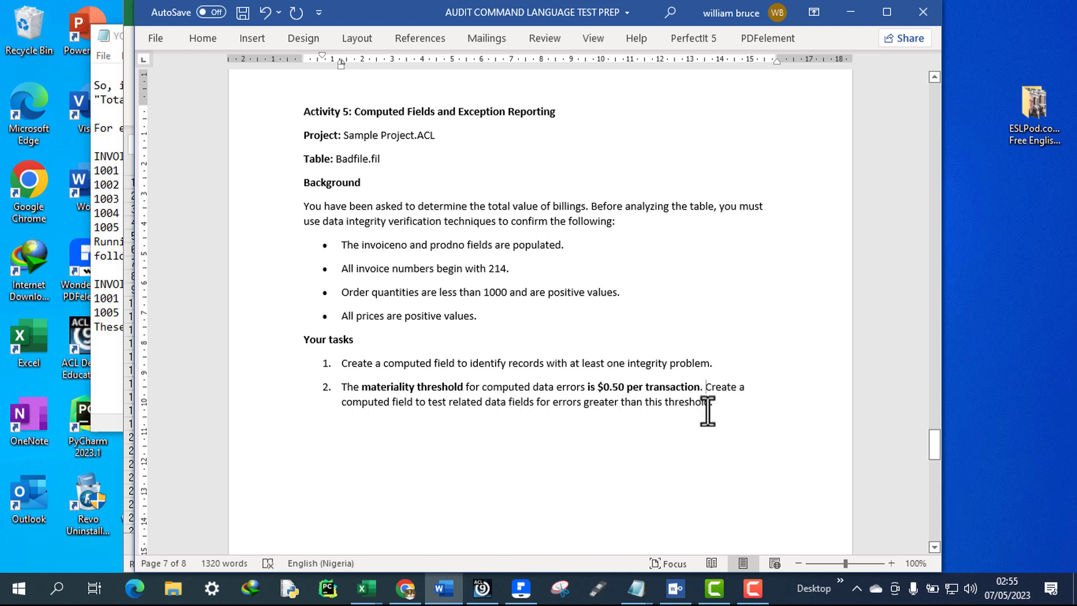
drag(604, 386, 598, 387)
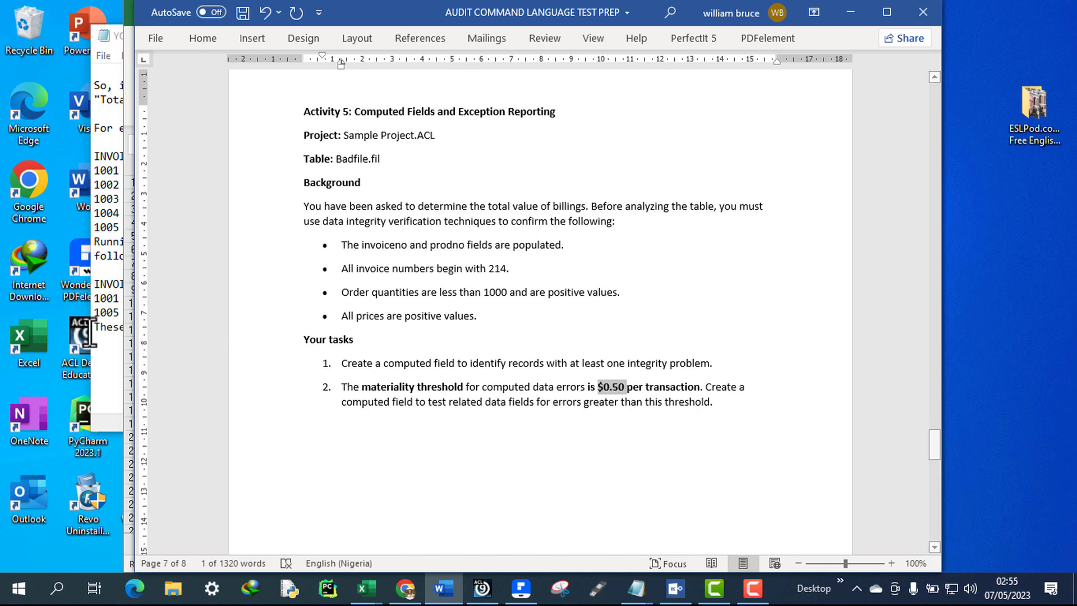
- Switch to ACL 9 and open the table layout of Badfile for editing its fields and expressions
click(478, 598)
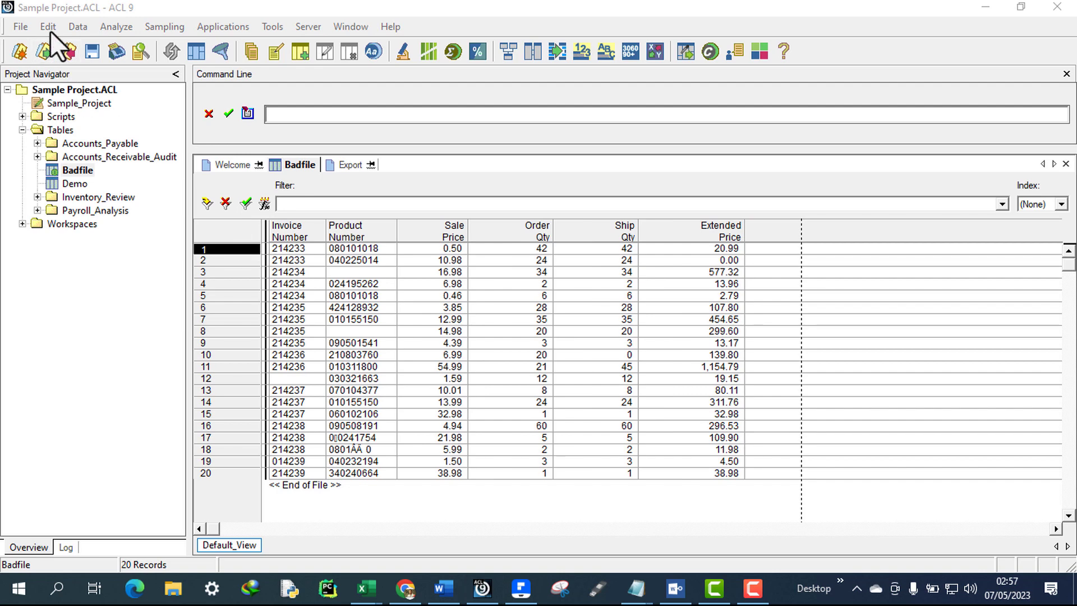
click(50, 30)
click(96, 153)
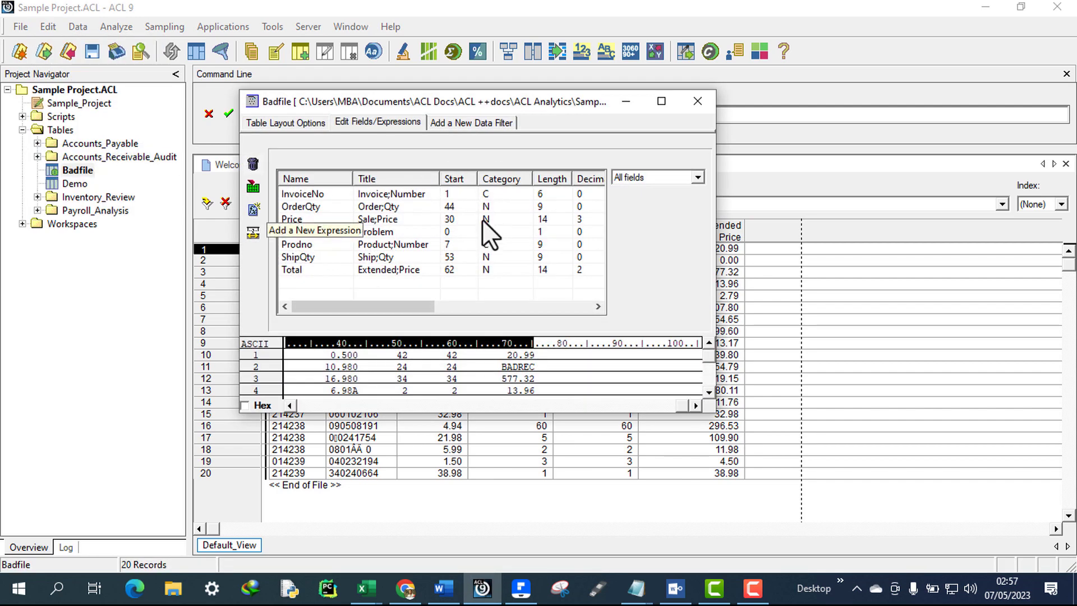
- Go through the fields defined in the Badfile layout, from InvoiceNo to Total
click(311, 193)
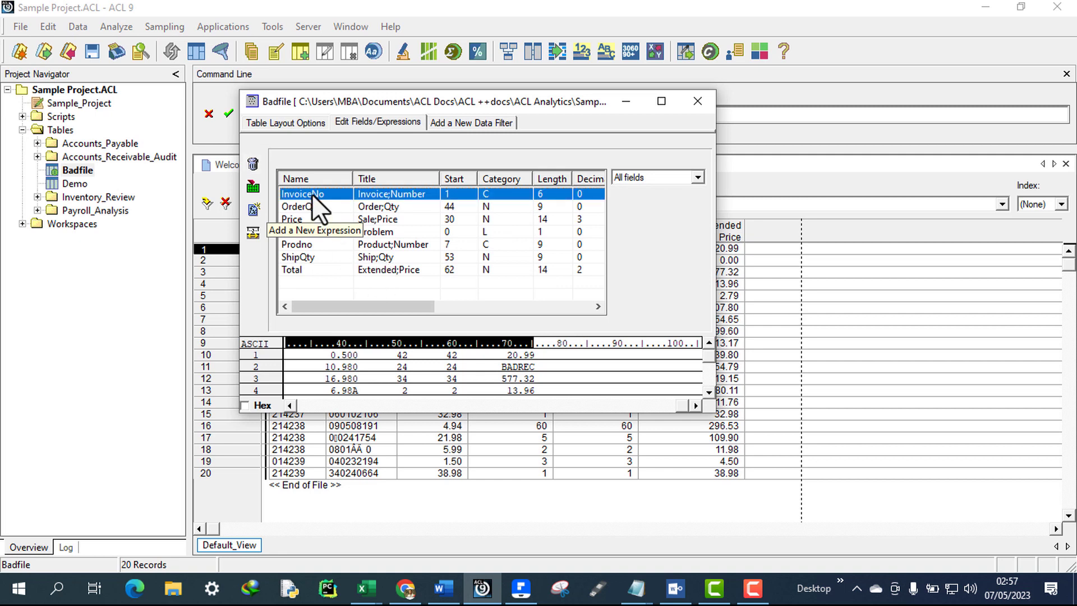
key(Down)
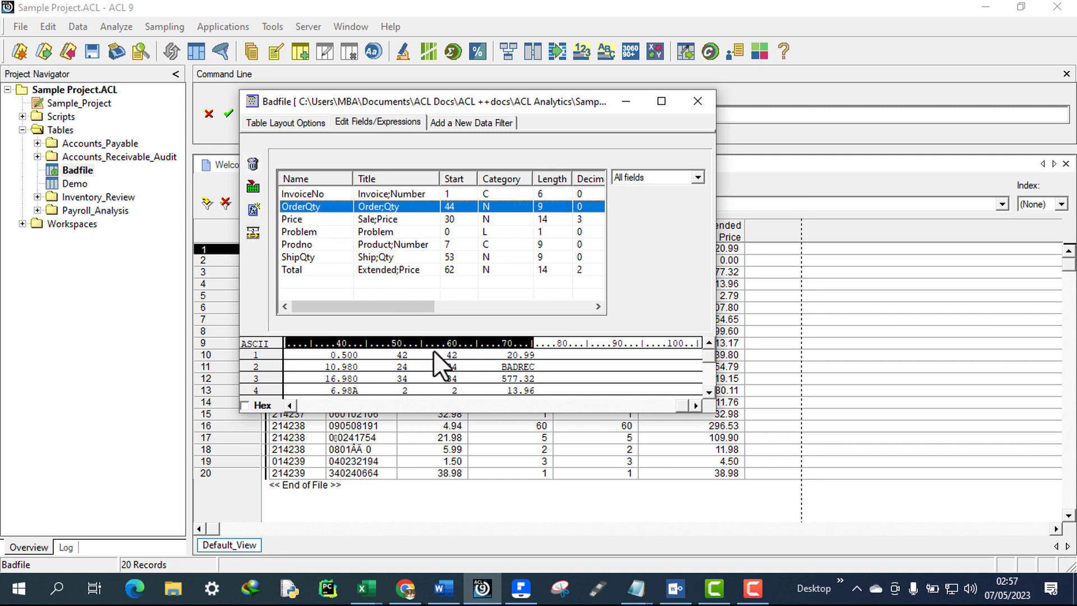
key(Down)
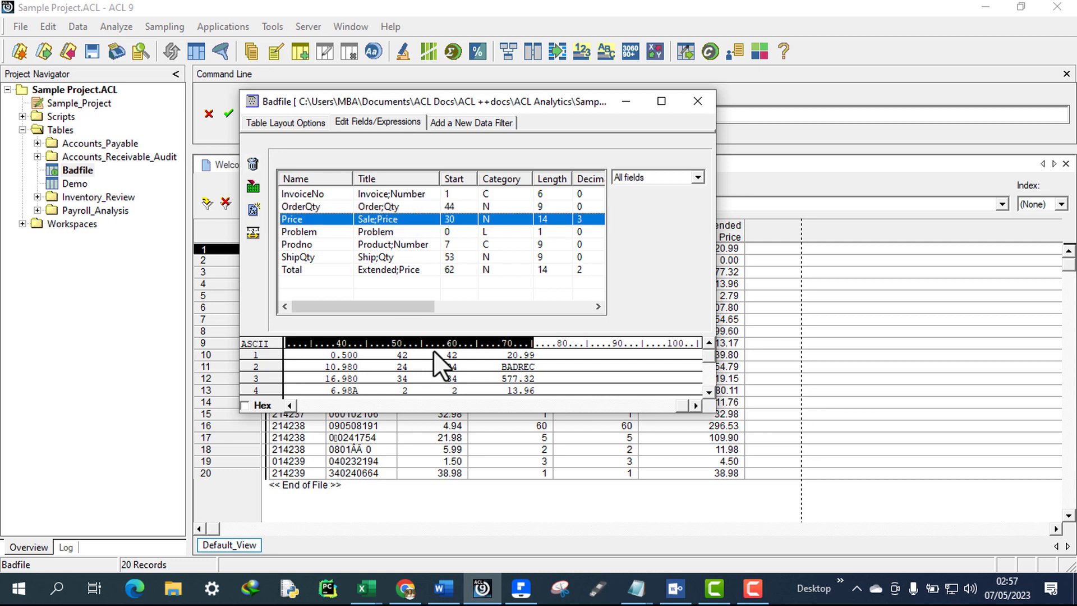
key(Down)
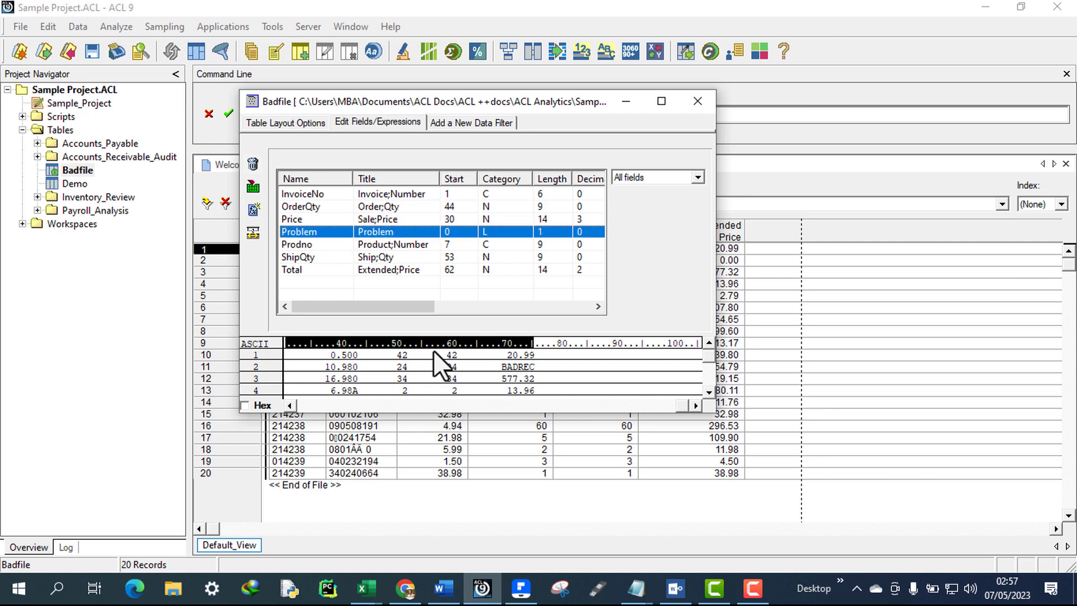
key(Down)
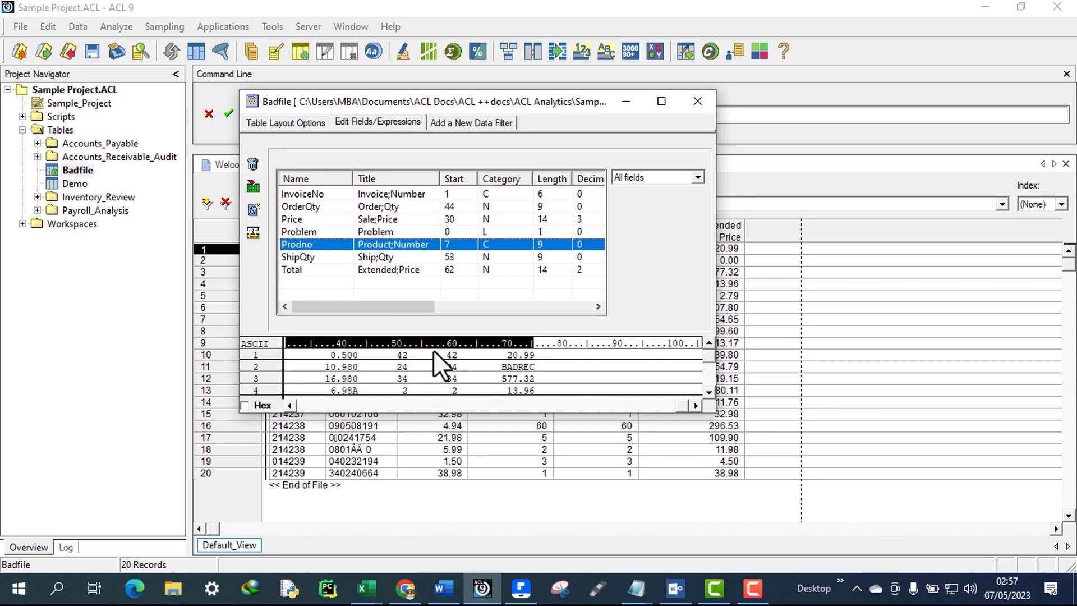
key(Down)
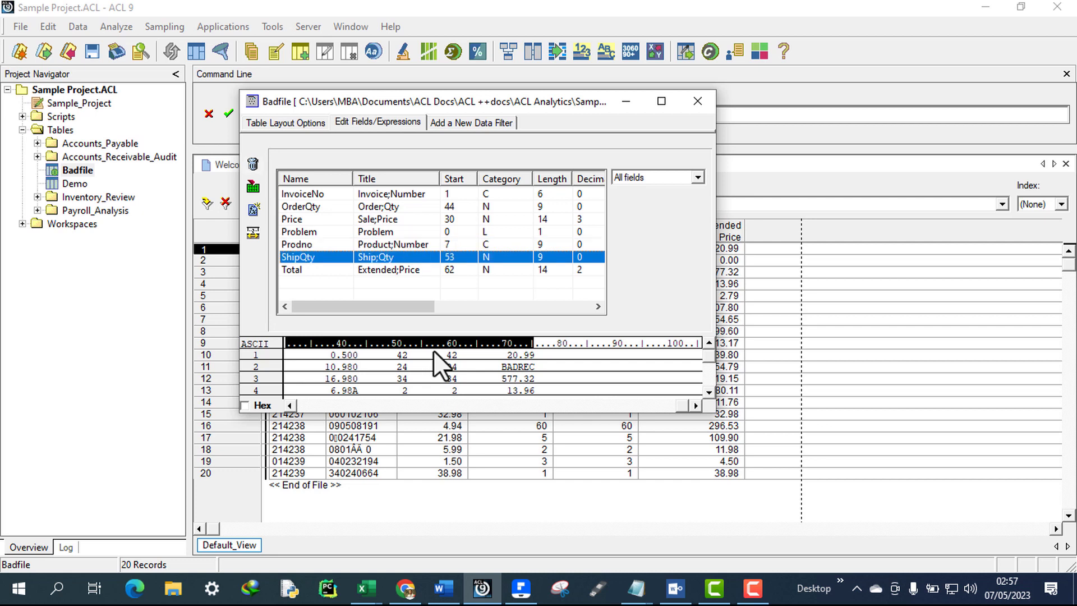
key(Down)
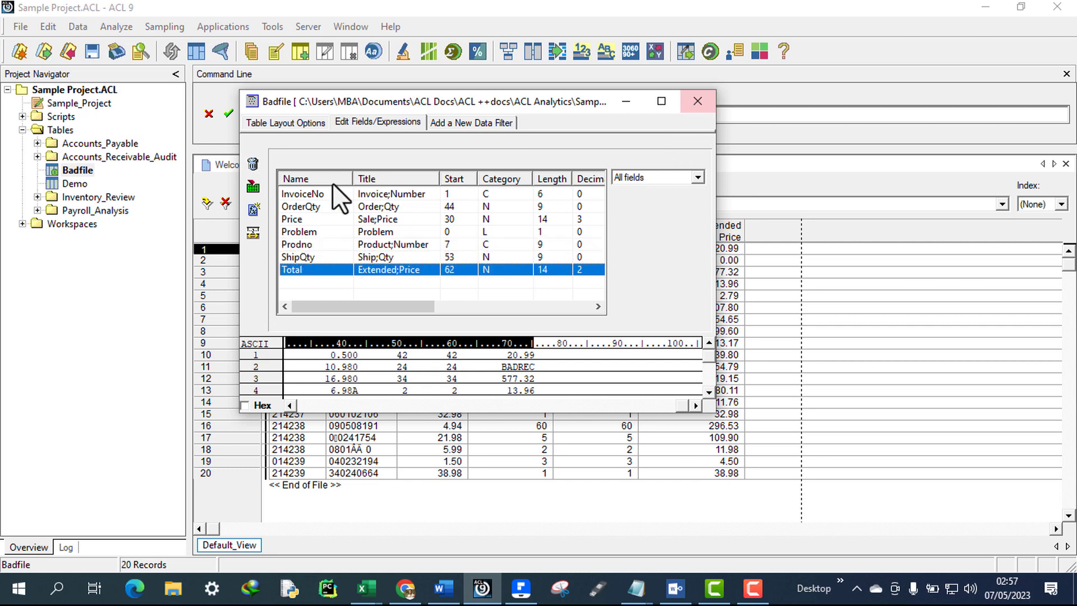
- Add a computed field named total_test with default value ShipQty * Price, verify the expression, accept the entry and close the table layout
click(254, 208)
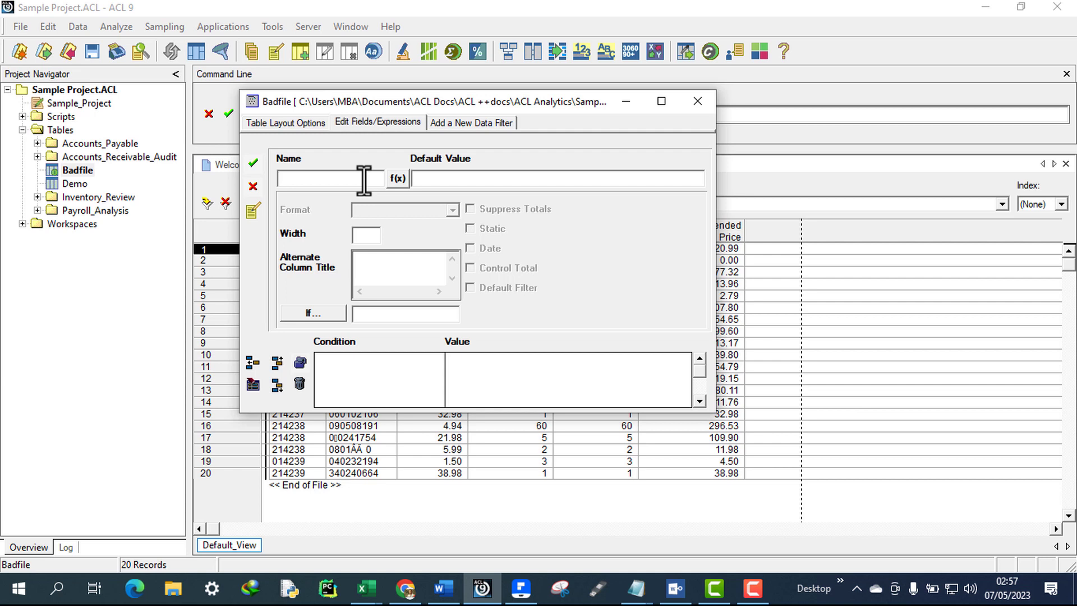
text(total_test)
click(401, 178)
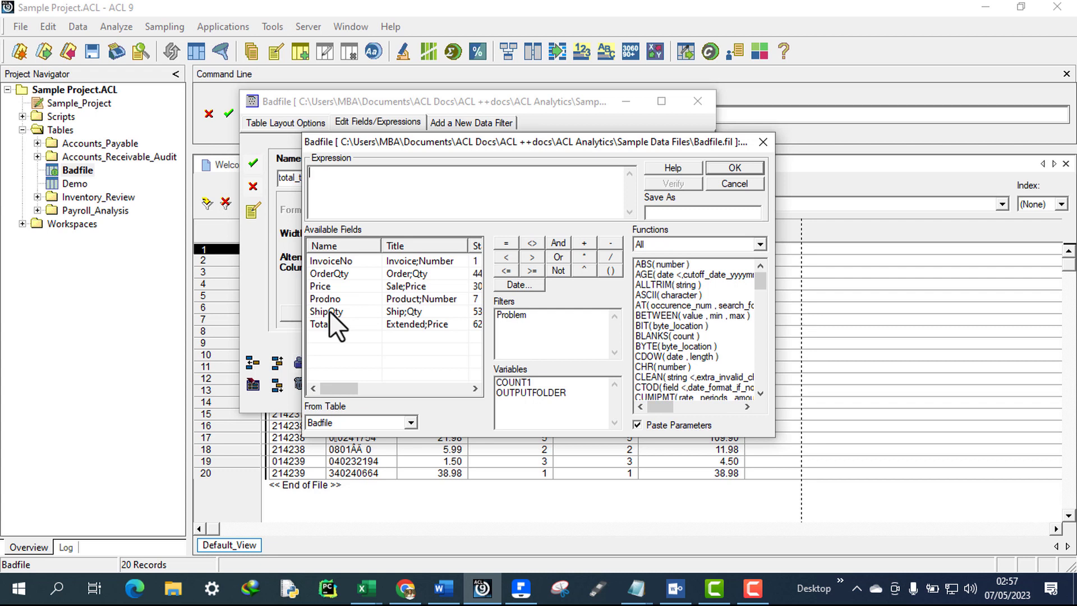
double_click(328, 310)
click(586, 257)
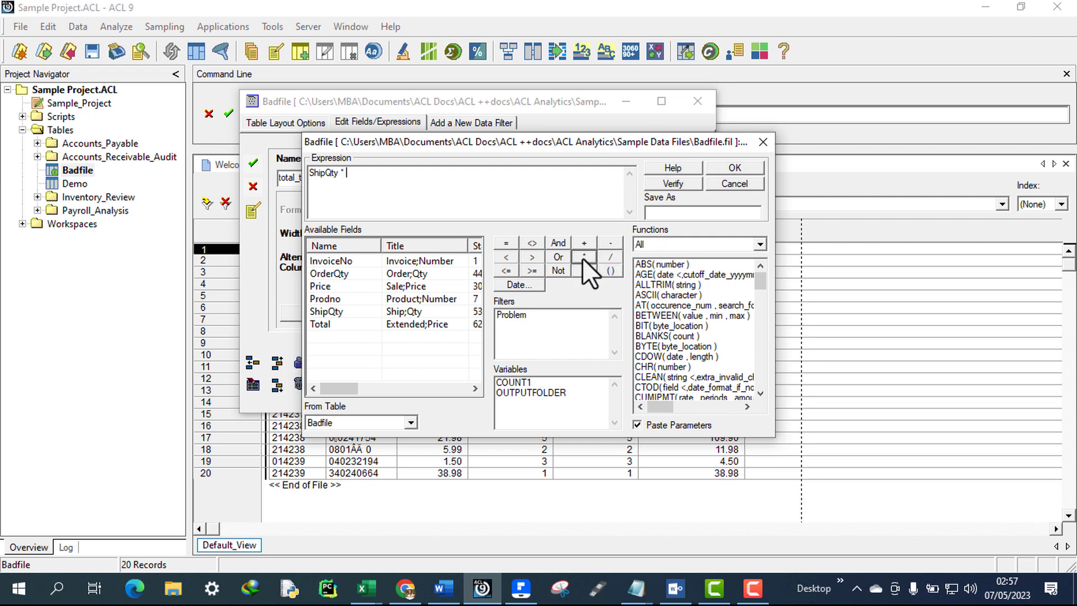
double_click(328, 287)
click(685, 185)
click(573, 343)
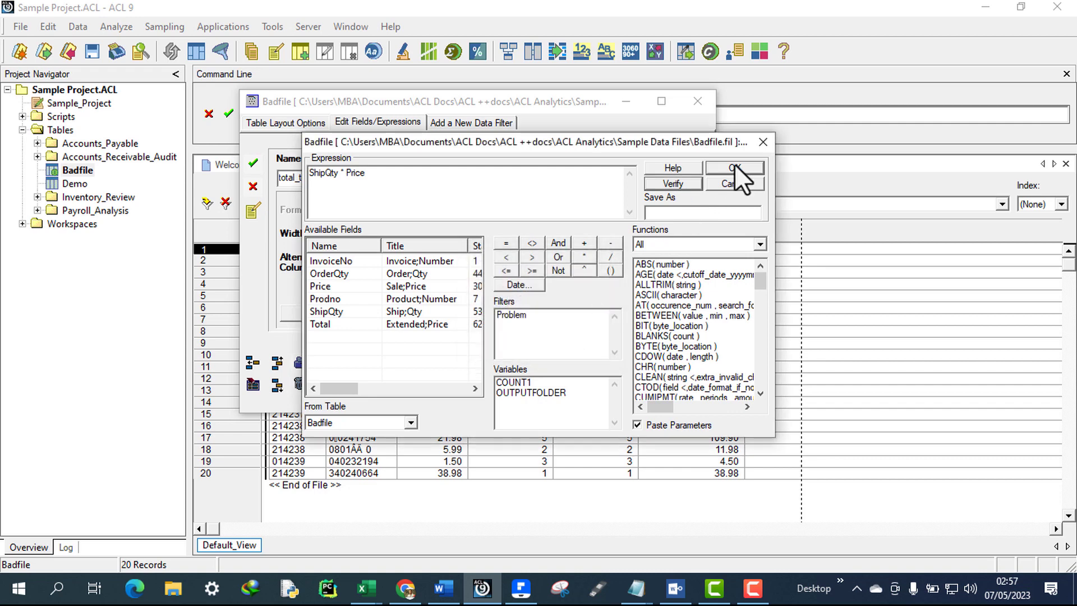
click(740, 169)
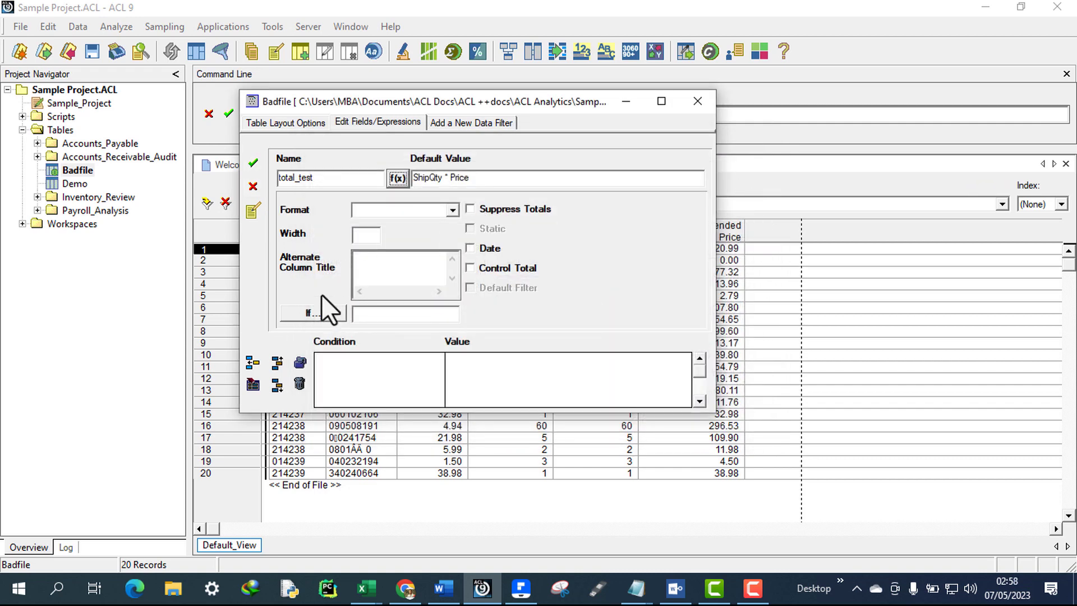
click(253, 163)
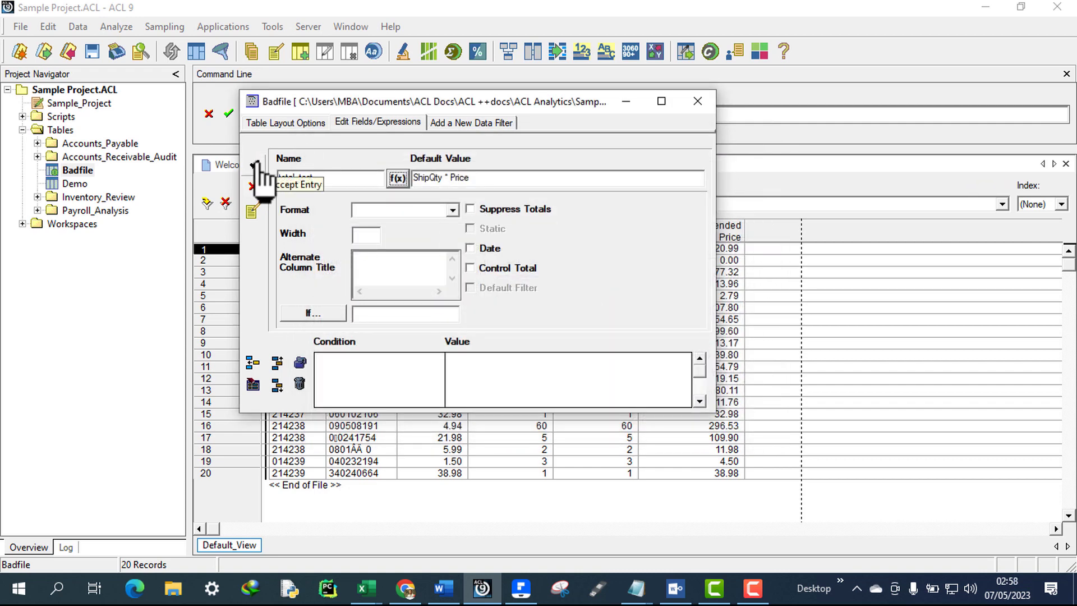
click(702, 97)
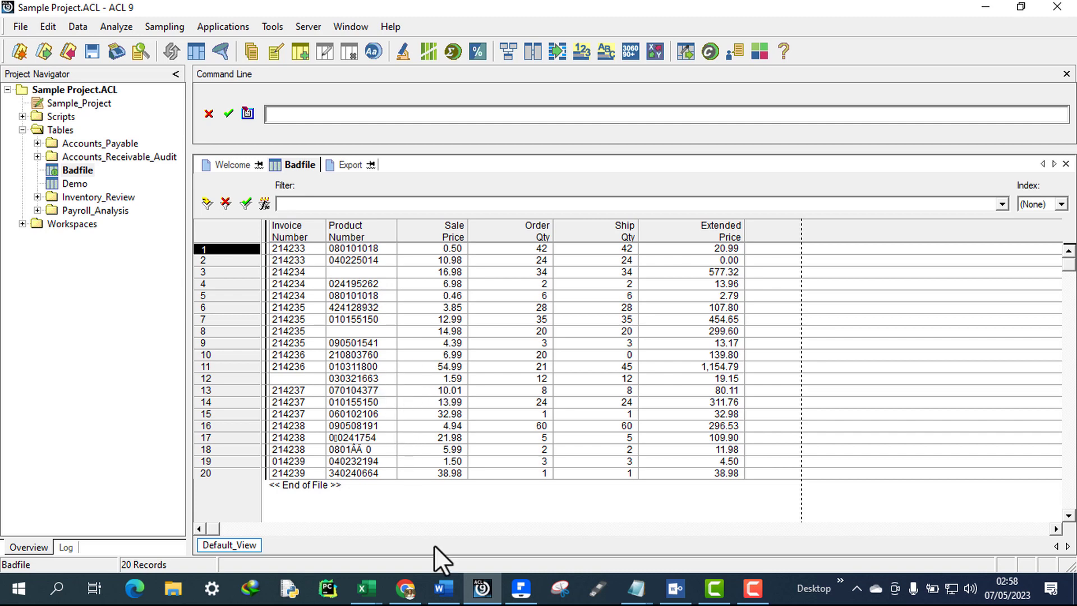
- Reread the second task's computed field instruction in the Word document and return to ACL
click(443, 588)
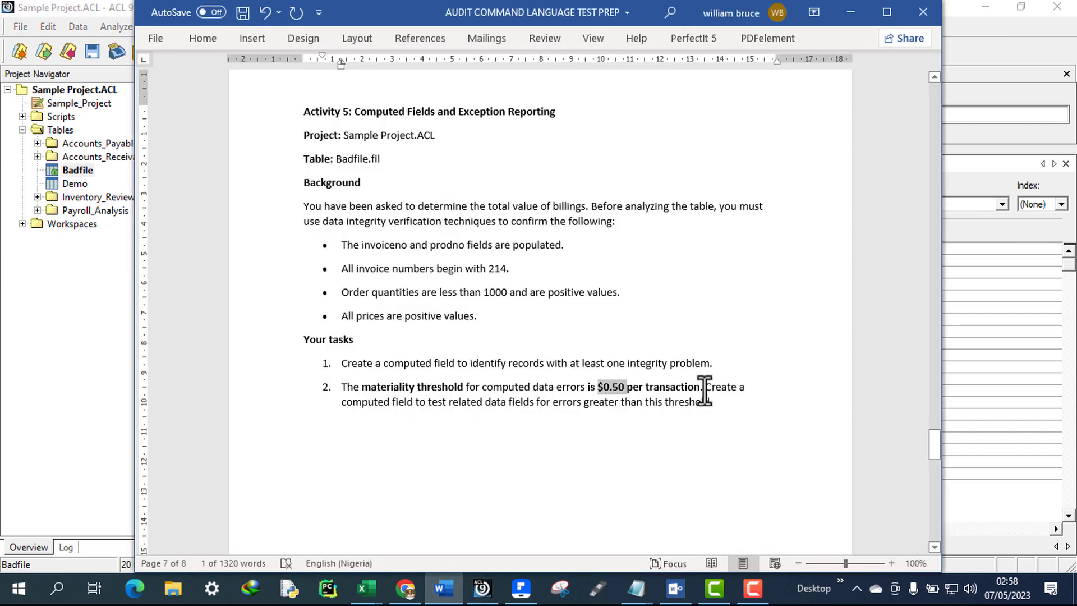
drag(705, 391, 755, 422)
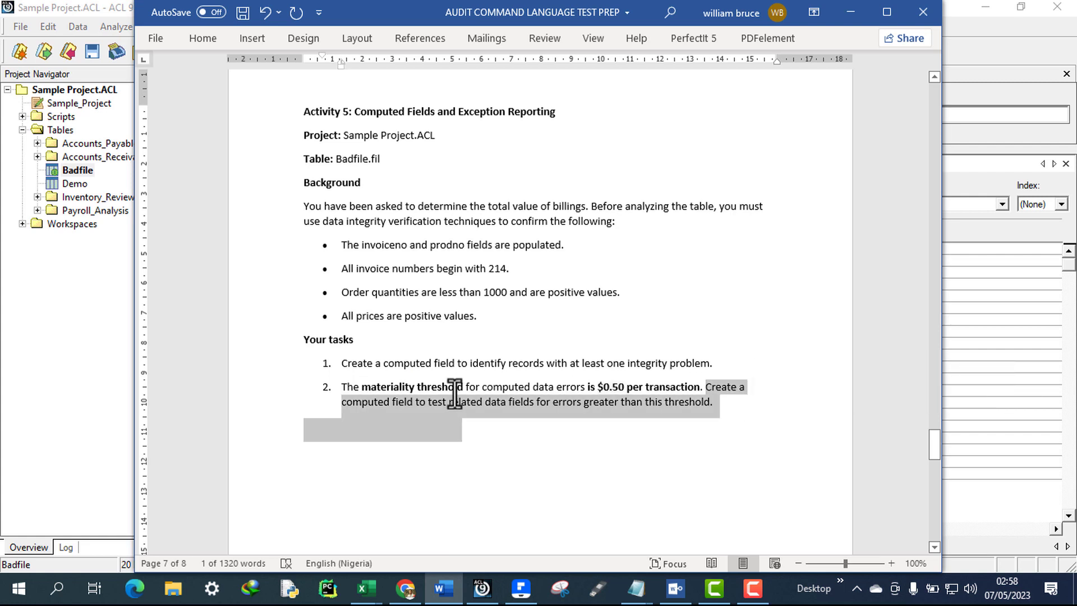
click(432, 401)
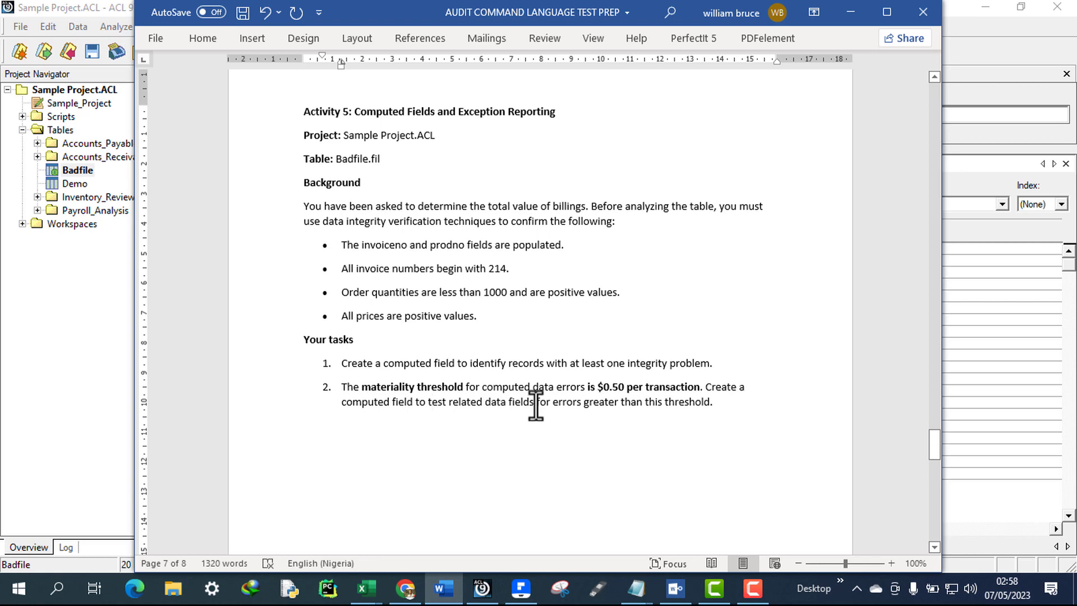
click(46, 368)
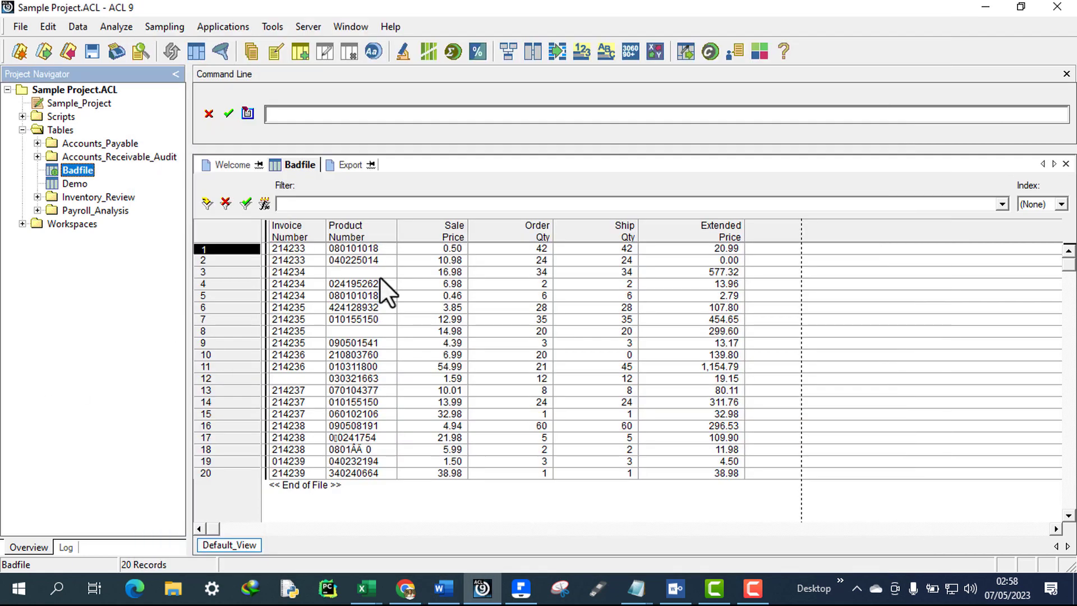
- Start a view filter on Badfile with the expression Total - total_test > 0.50
click(264, 203)
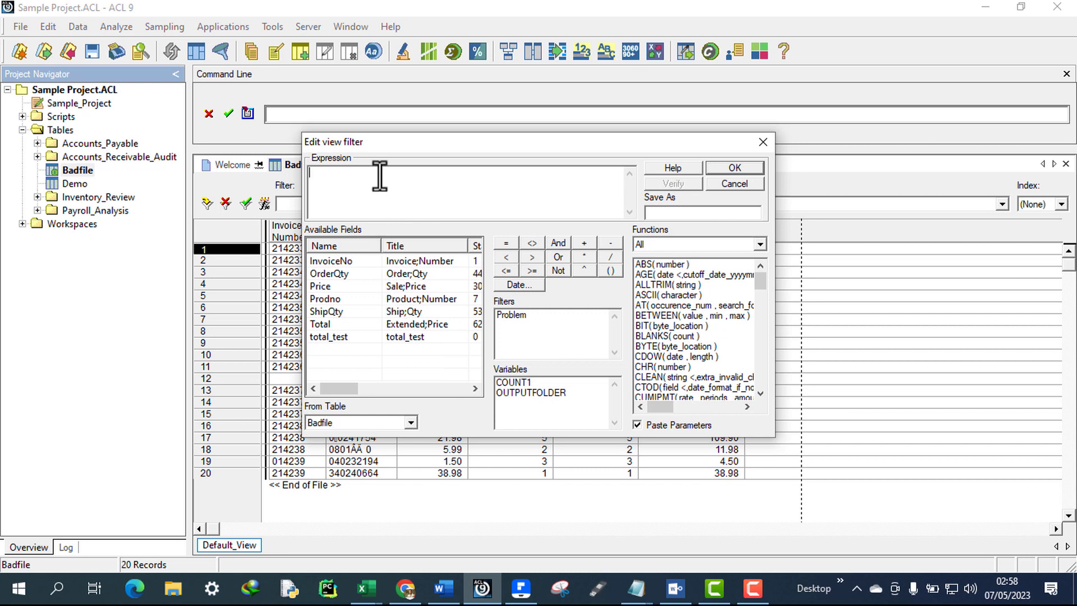
double_click(328, 324)
click(611, 242)
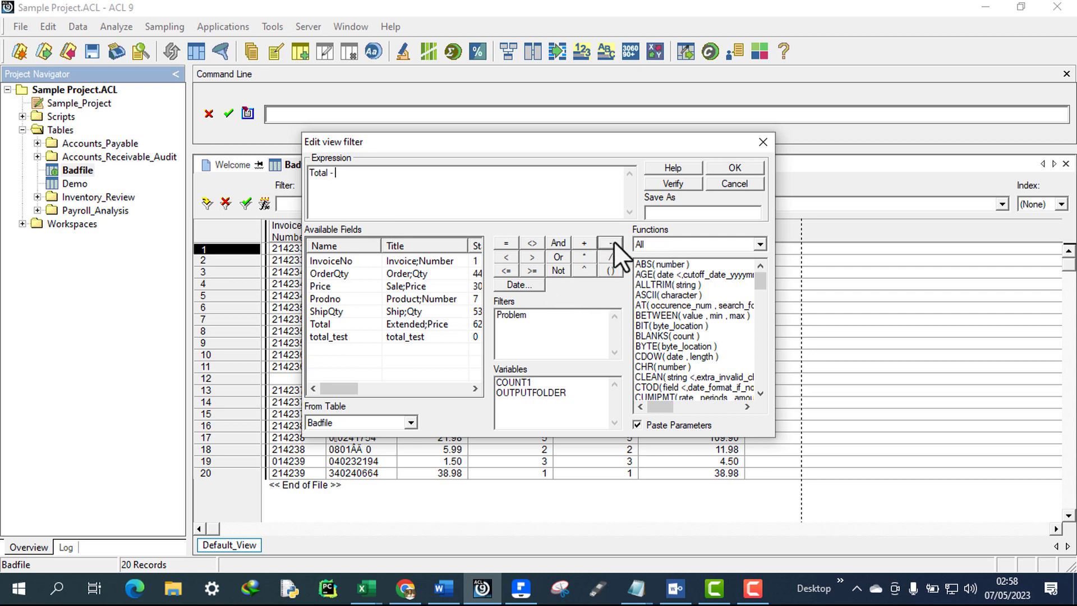
double_click(341, 338)
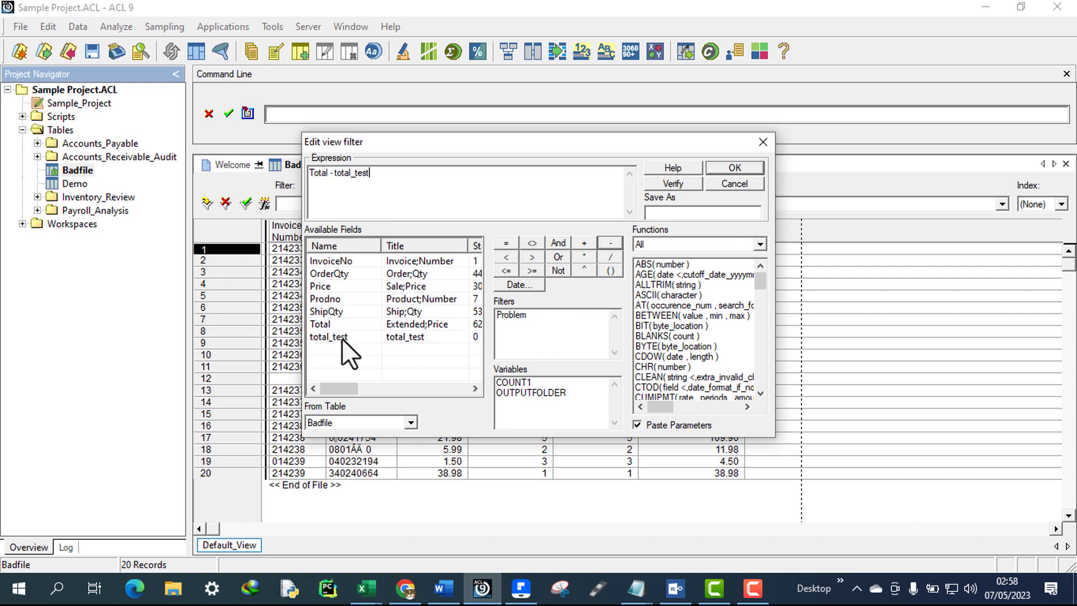
click(532, 257)
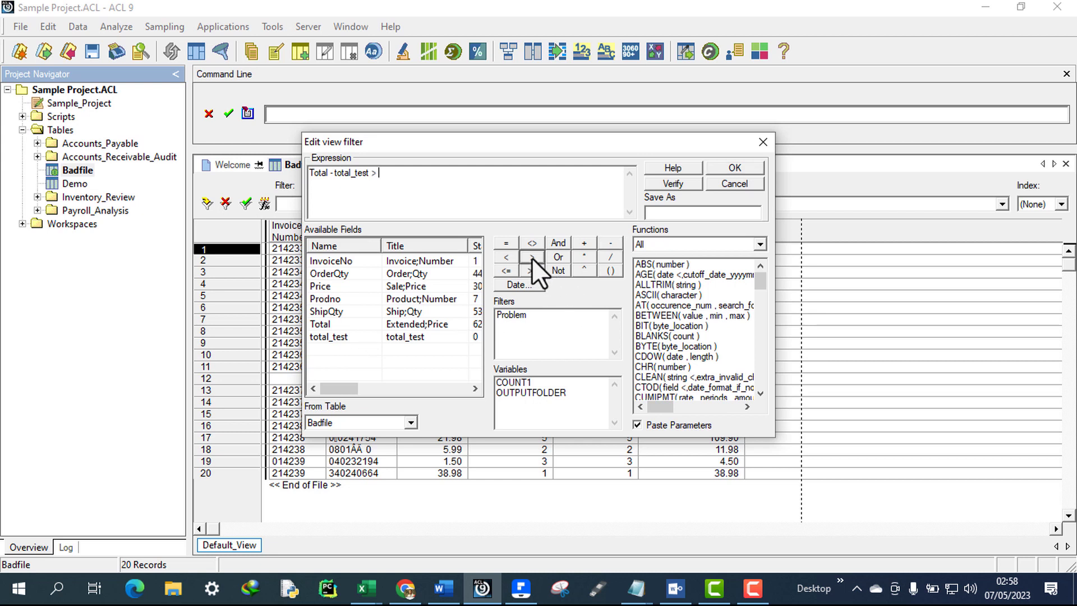
text(0.50)
- Extend the view filter expression with the reverse condition OR total_test - Total > 0.50
click(550, 259)
double_click(335, 335)
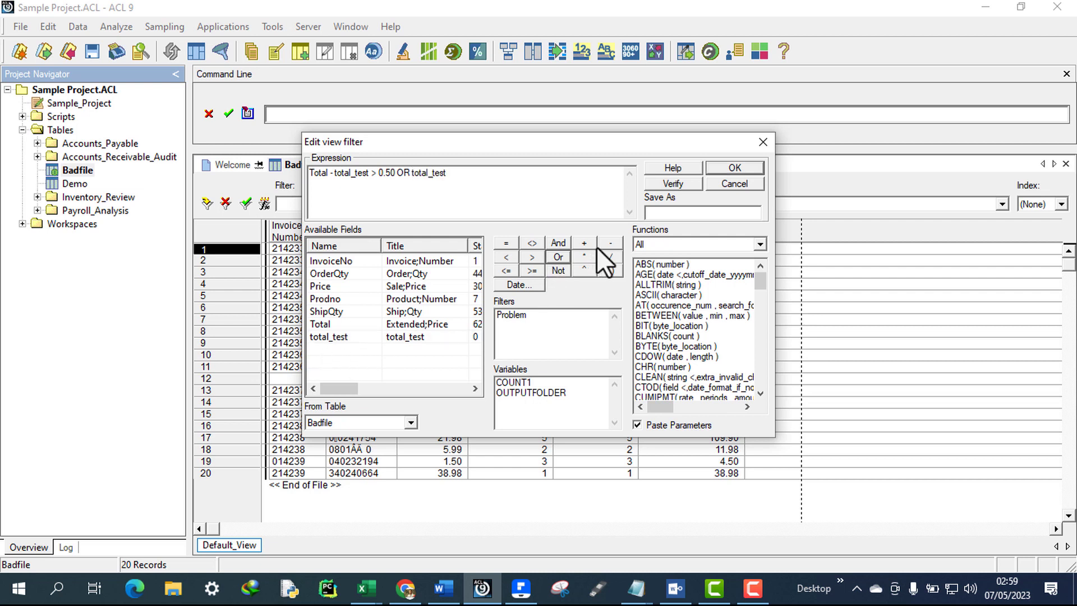
click(612, 243)
double_click(322, 323)
click(534, 254)
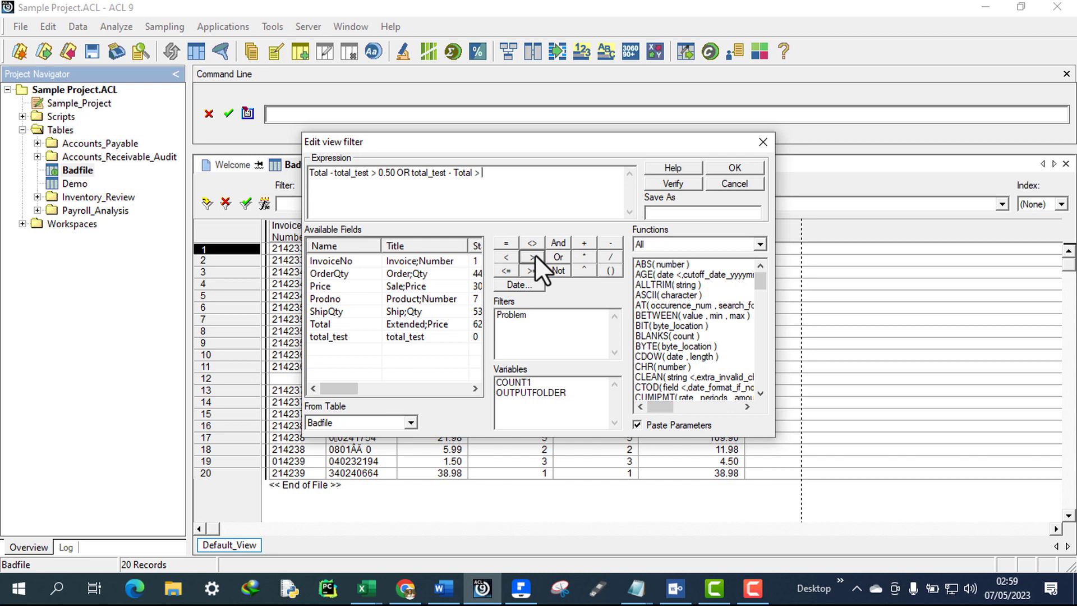
text(0.50)
drag(370, 174, 306, 176)
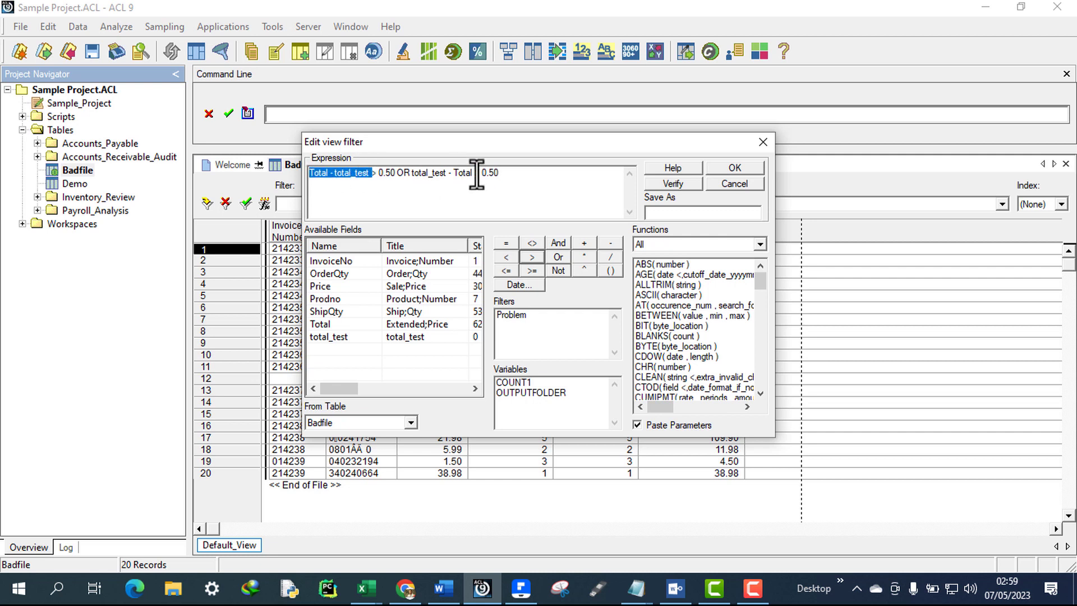
- Review both conditions of the view filter expression, verify its syntax and apply the filter to Badfile
drag(481, 174, 326, 175)
drag(474, 173, 420, 174)
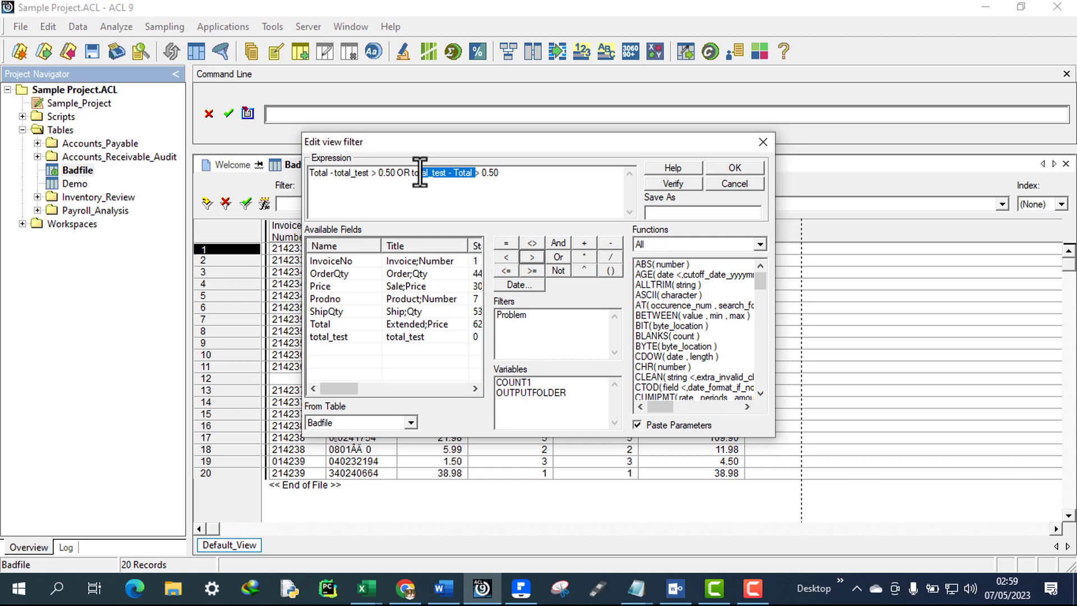
click(503, 172)
drag(532, 178, 481, 175)
click(499, 174)
drag(477, 148, 464, 124)
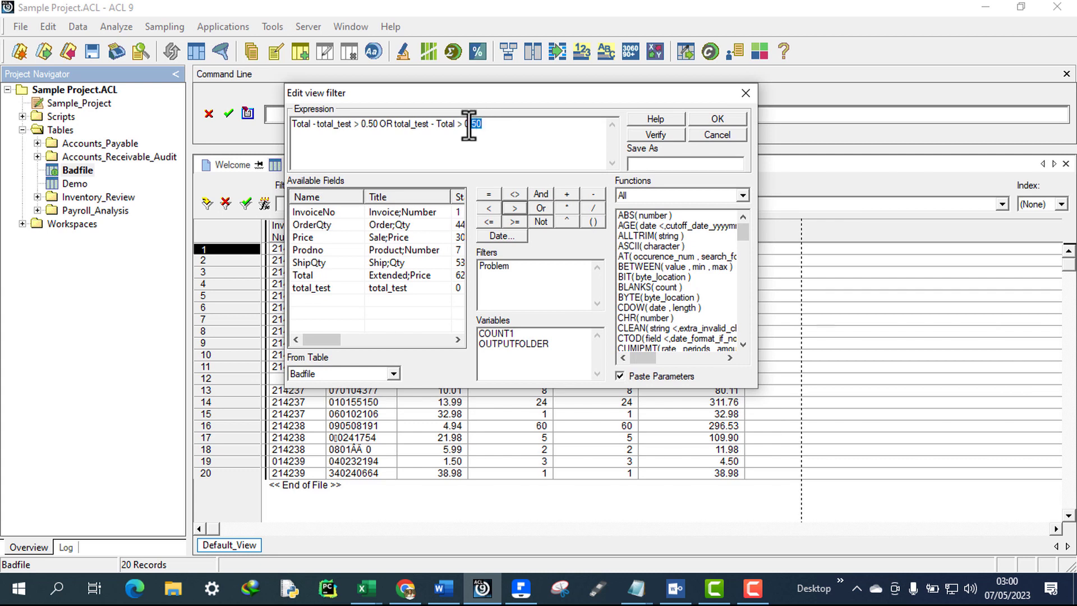
click(644, 137)
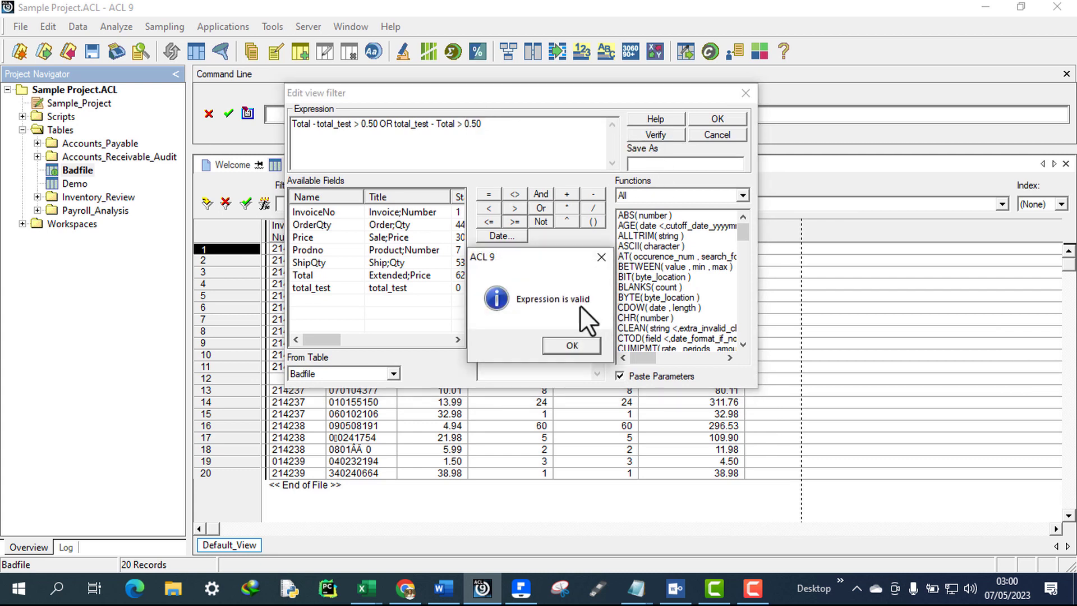
click(570, 344)
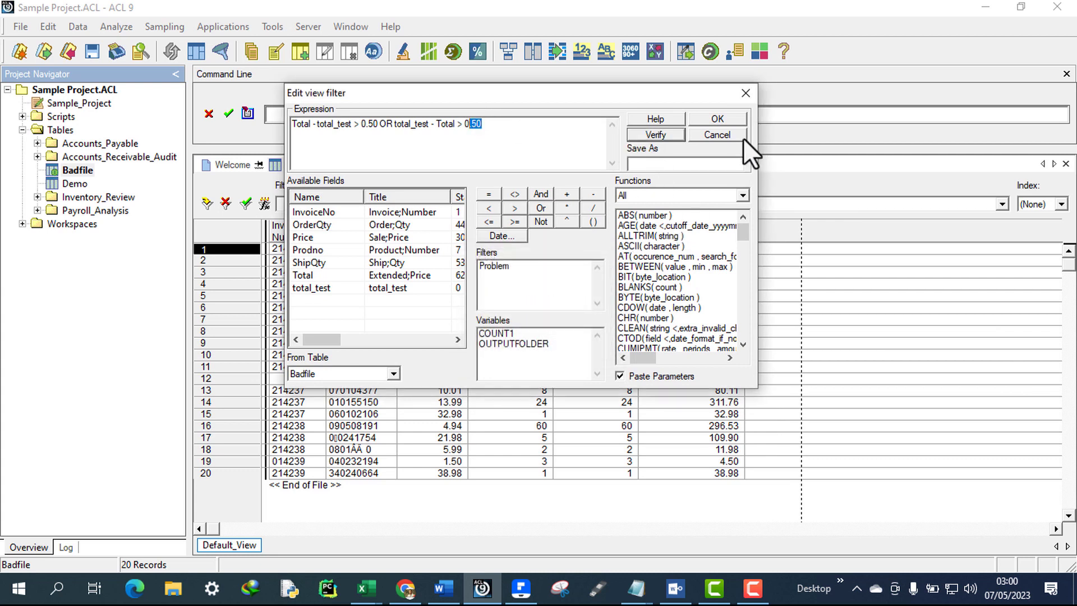
click(732, 123)
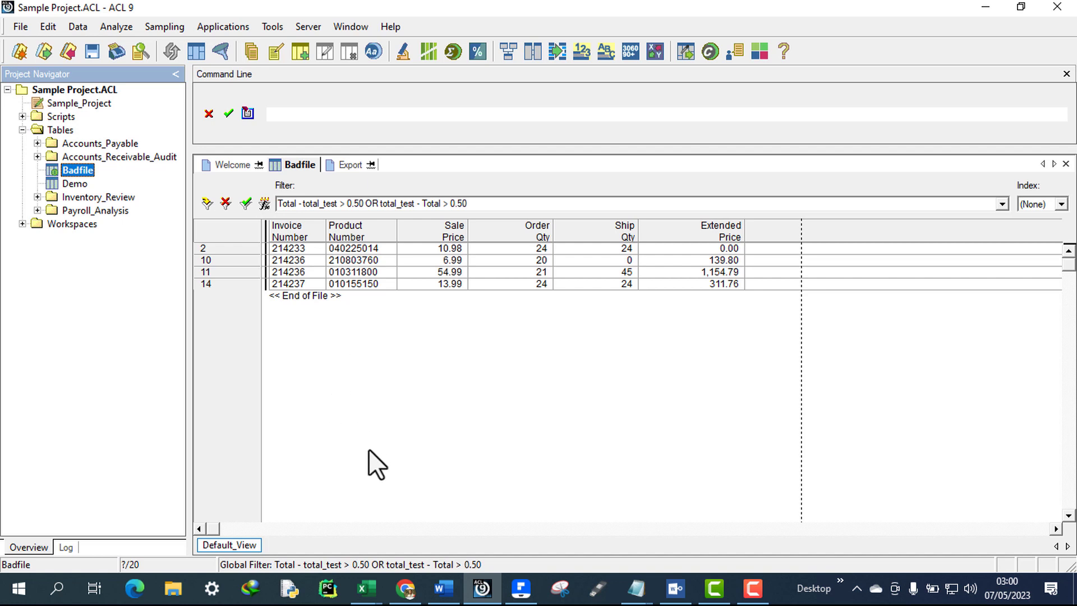
- Count the records that match the filter and inspect their Extended Price column
key(alt+a)
key(c)
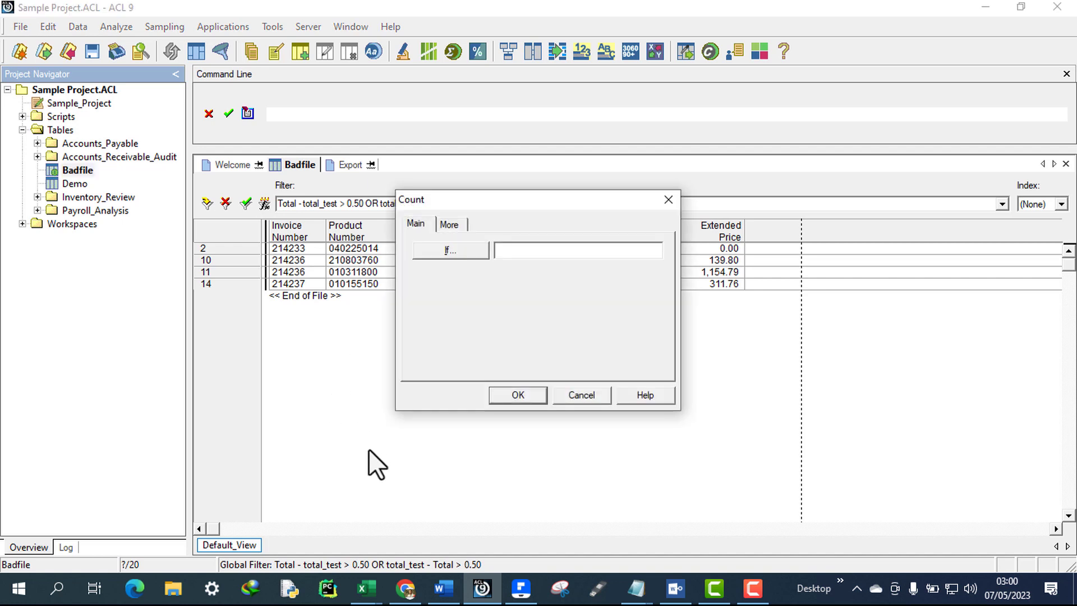
key(Return)
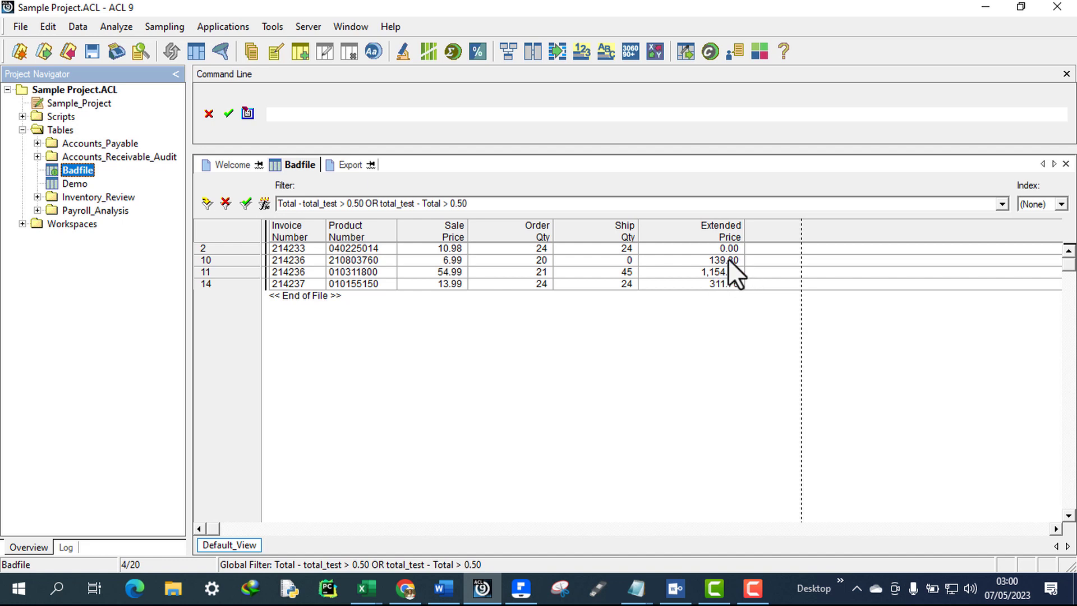
click(720, 230)
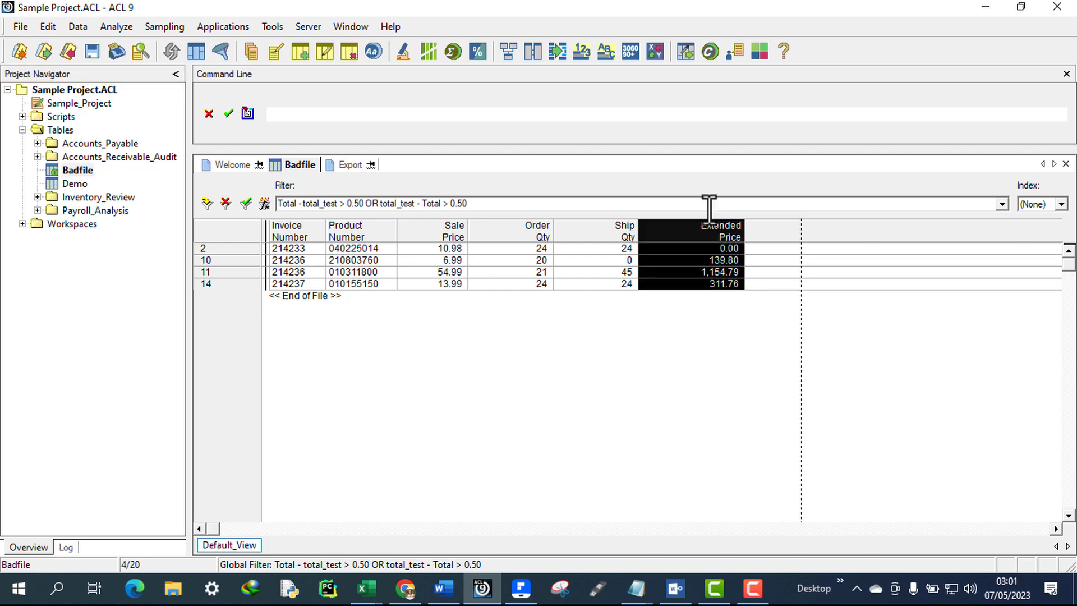
click(692, 361)
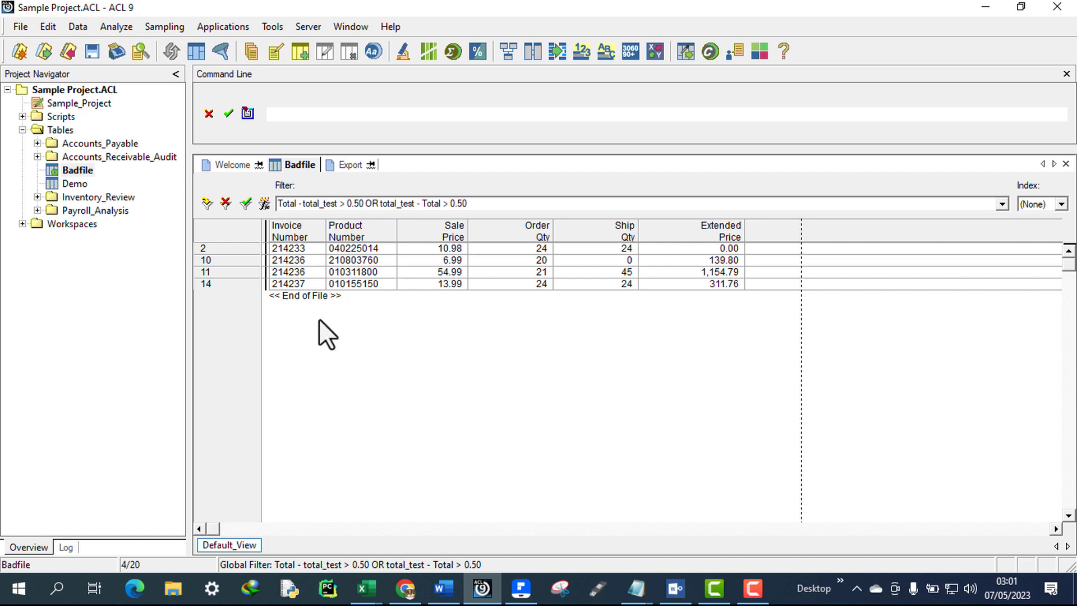
- Start an export of the filtered Badfile records to another application and include all available fields
click(78, 26)
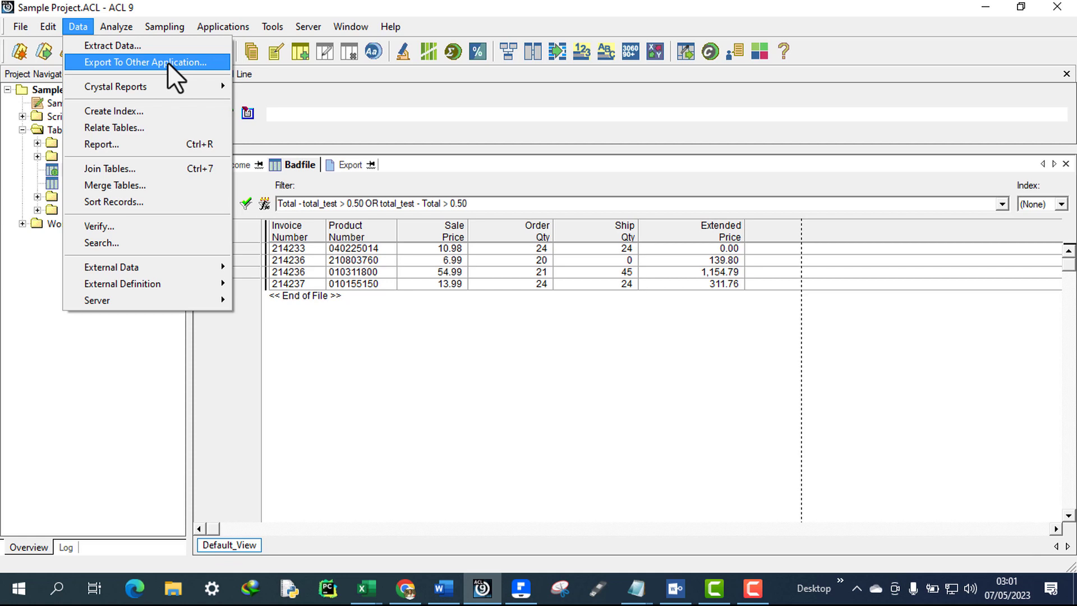
click(167, 62)
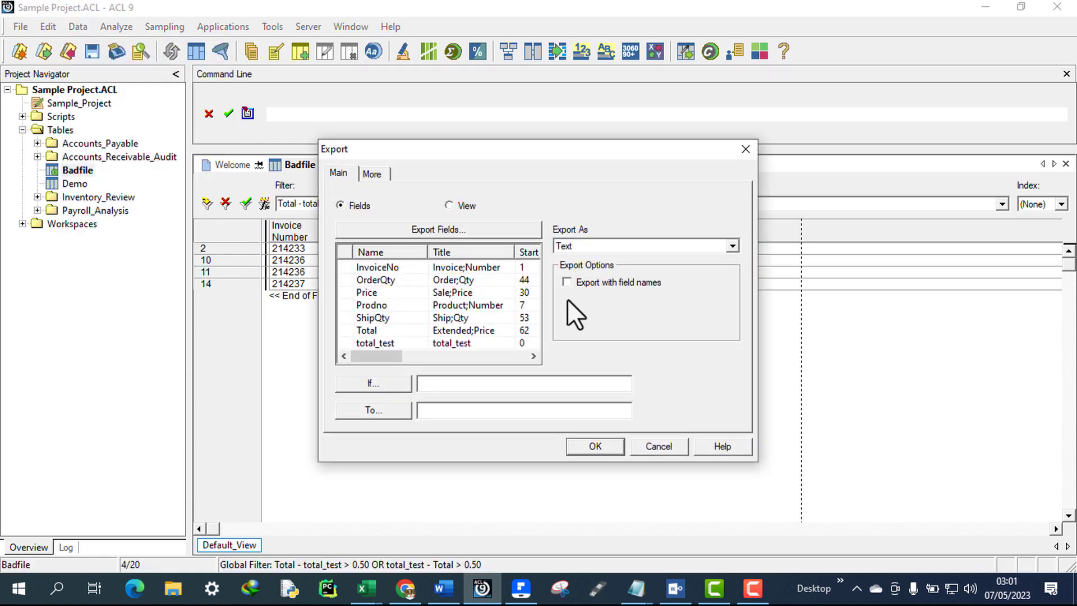
click(488, 226)
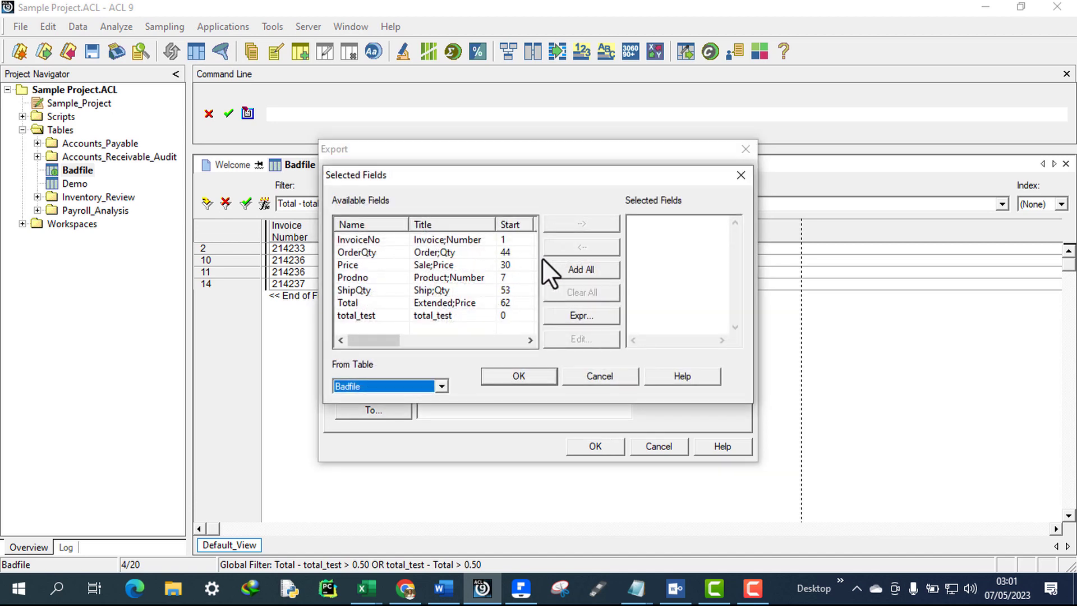
click(573, 269)
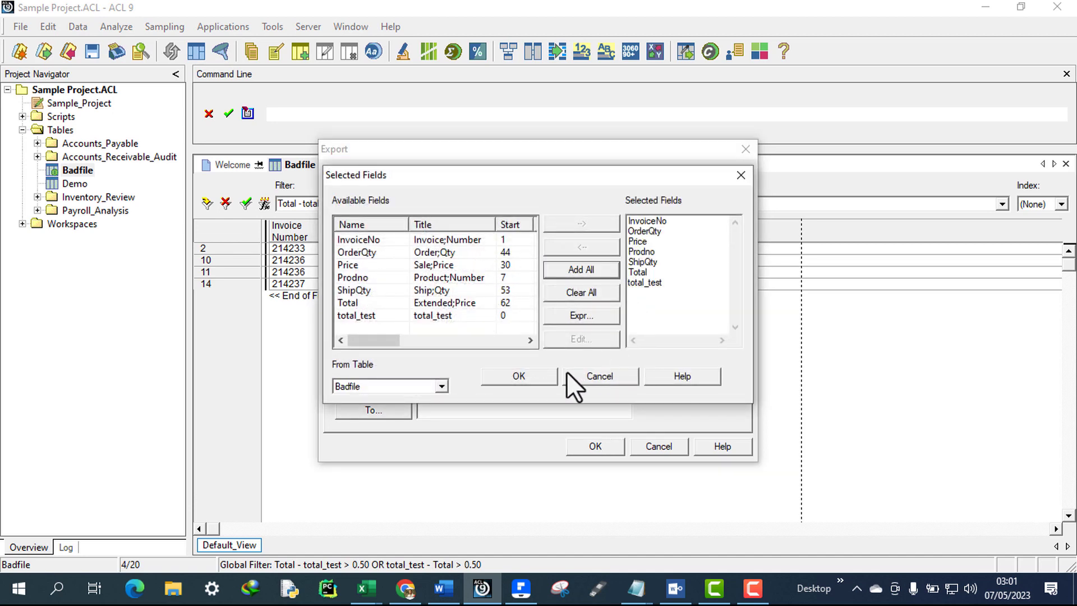
click(527, 376)
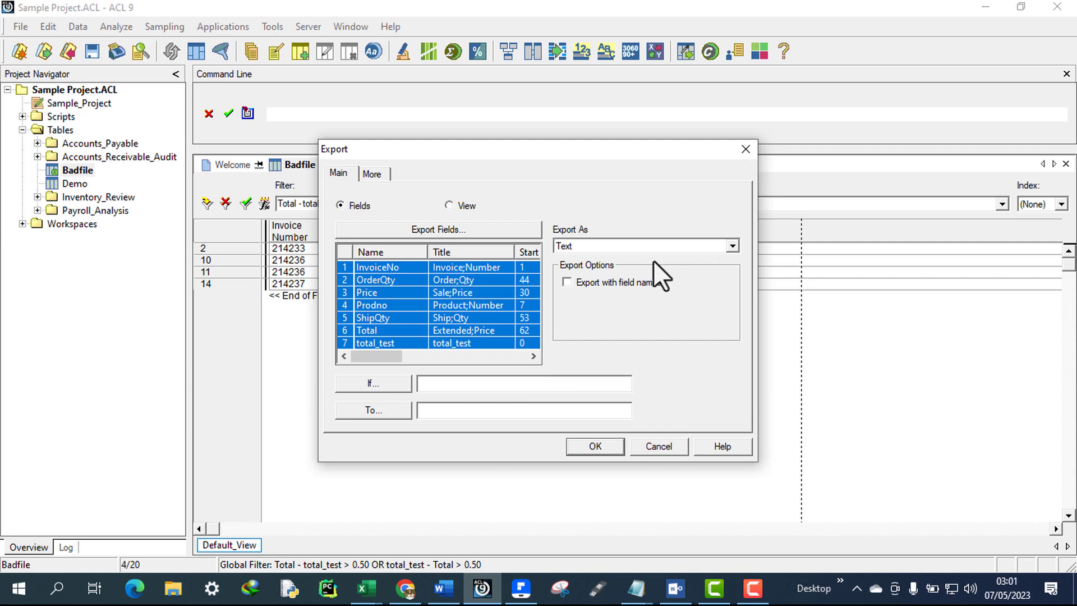
- Set the export format to Excel, name the output total_threshold_MAC_2019_210 and run the export
click(730, 248)
drag(731, 288, 732, 257)
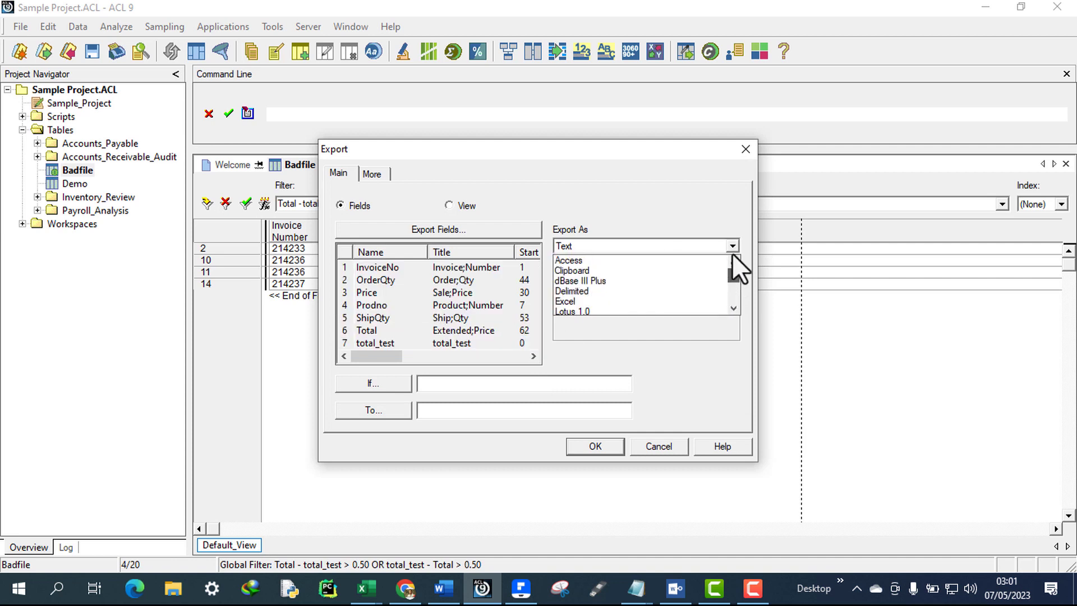
click(591, 301)
click(434, 411)
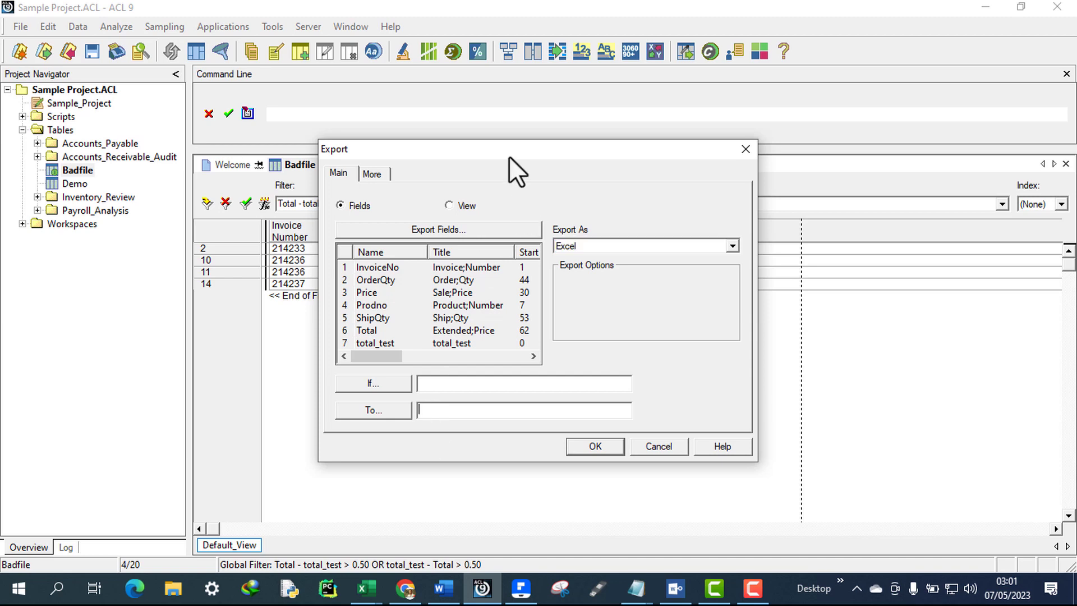
drag(509, 156, 533, 126)
text(total_)
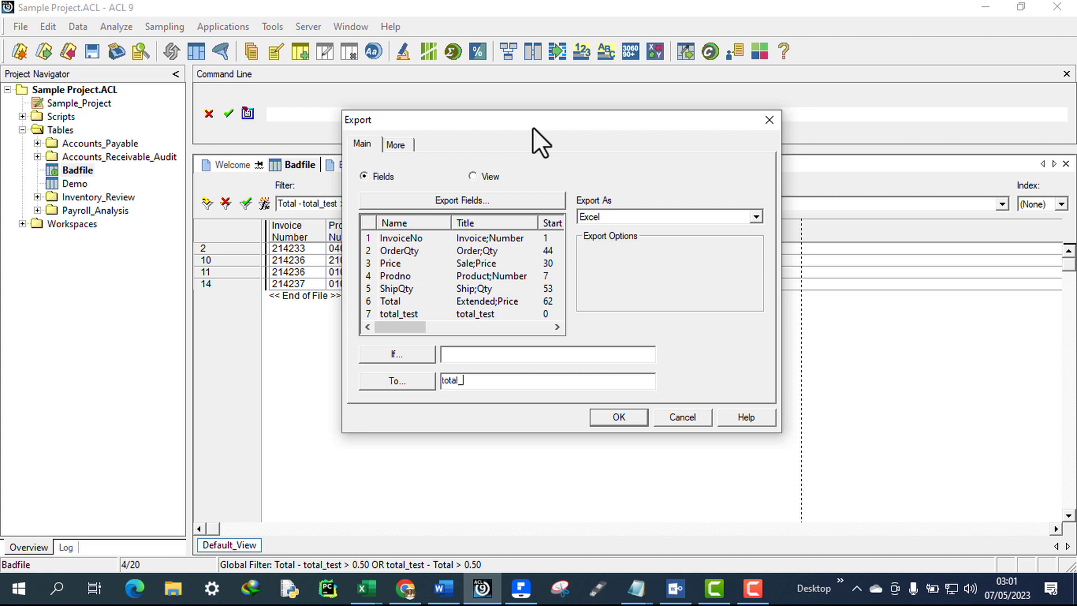
text(threshold_MAC_2019_210)
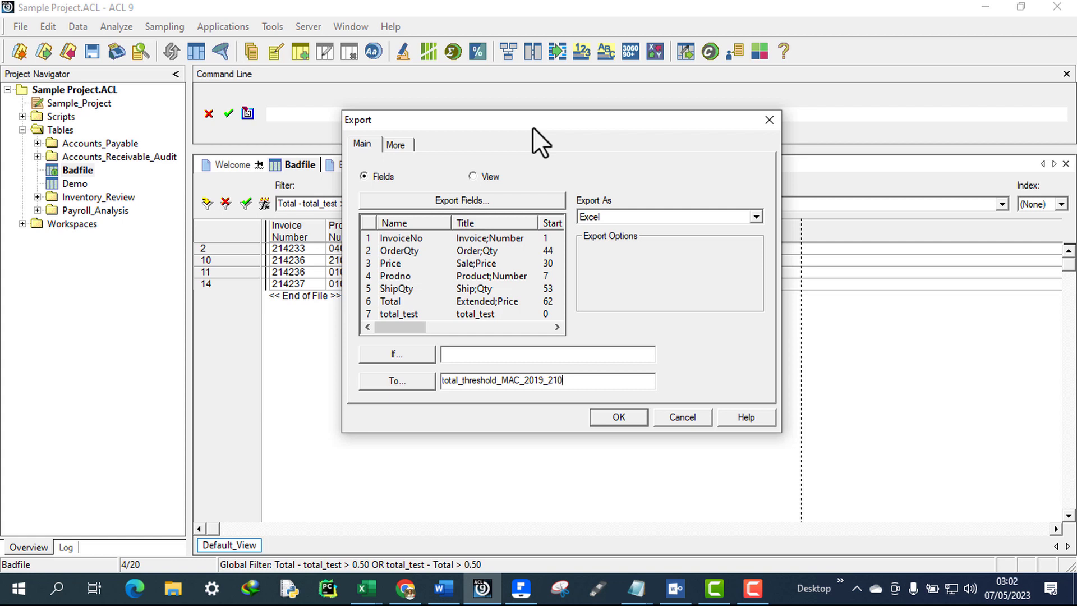
click(624, 416)
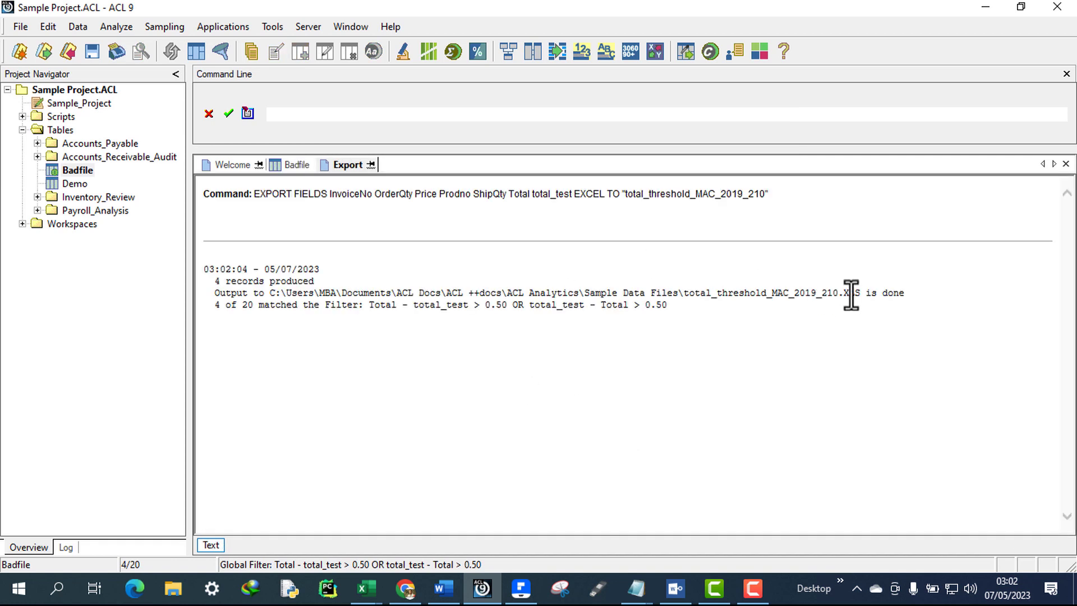
- Copy the exported workbook's full path from the export result and search Windows for it
drag(859, 293, 268, 292)
key(ctrl+c)
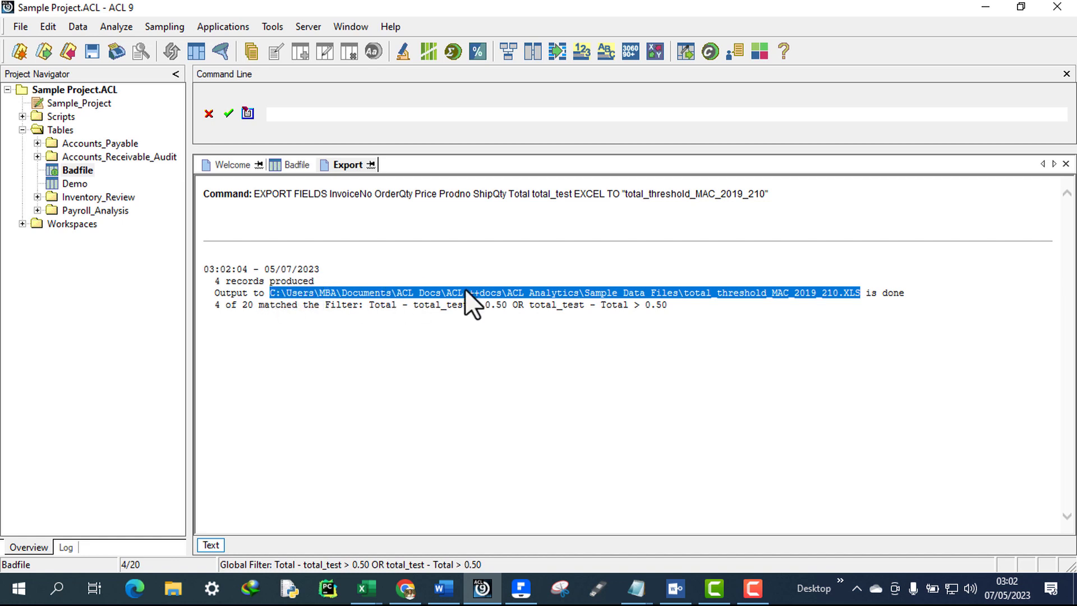
click(56, 587)
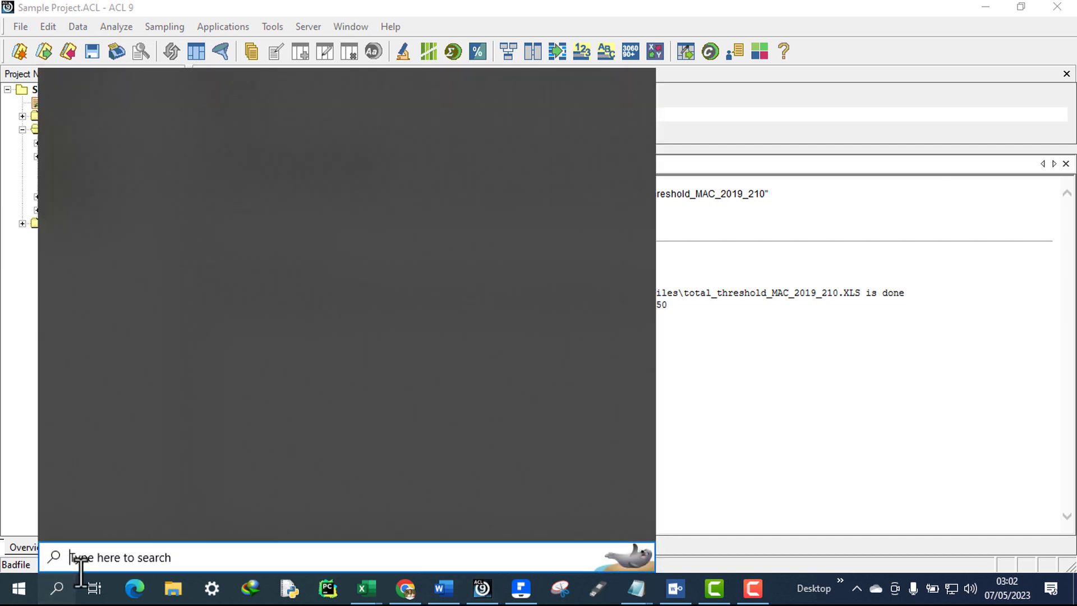
key(ctrl+v)
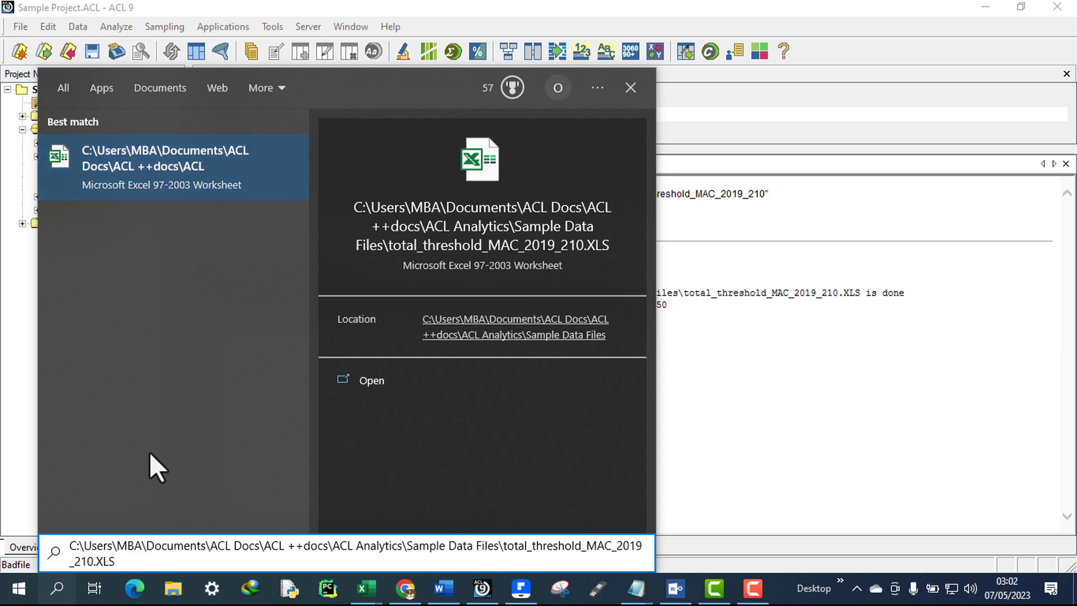
- Open the exported workbook's file location, check total_threshold_MAC_2019_210 in the Sample Data Files folder and close the folder window
right_click(170, 172)
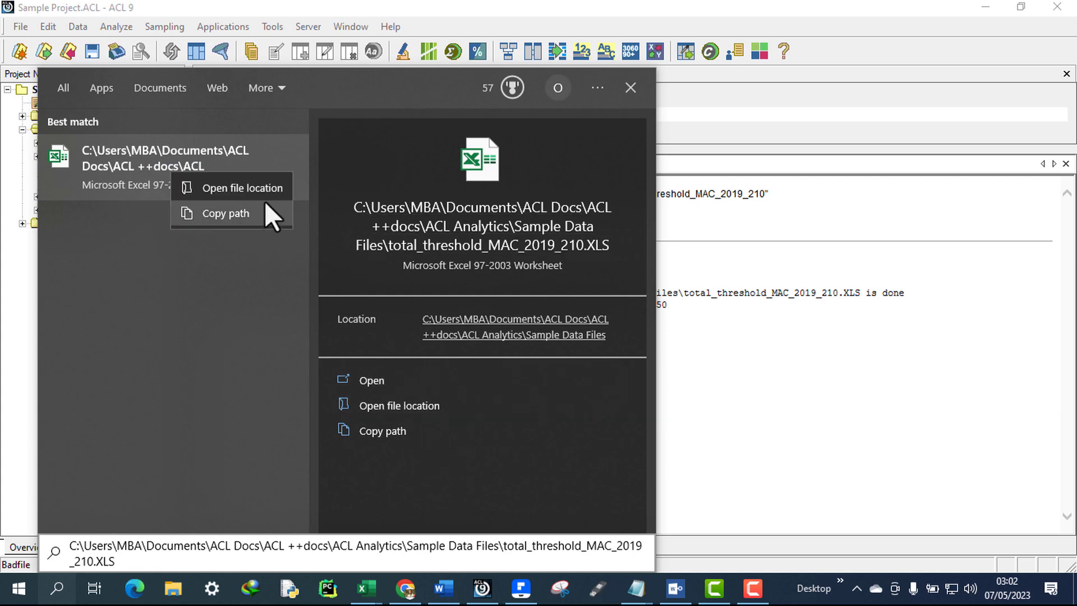
key(Escape)
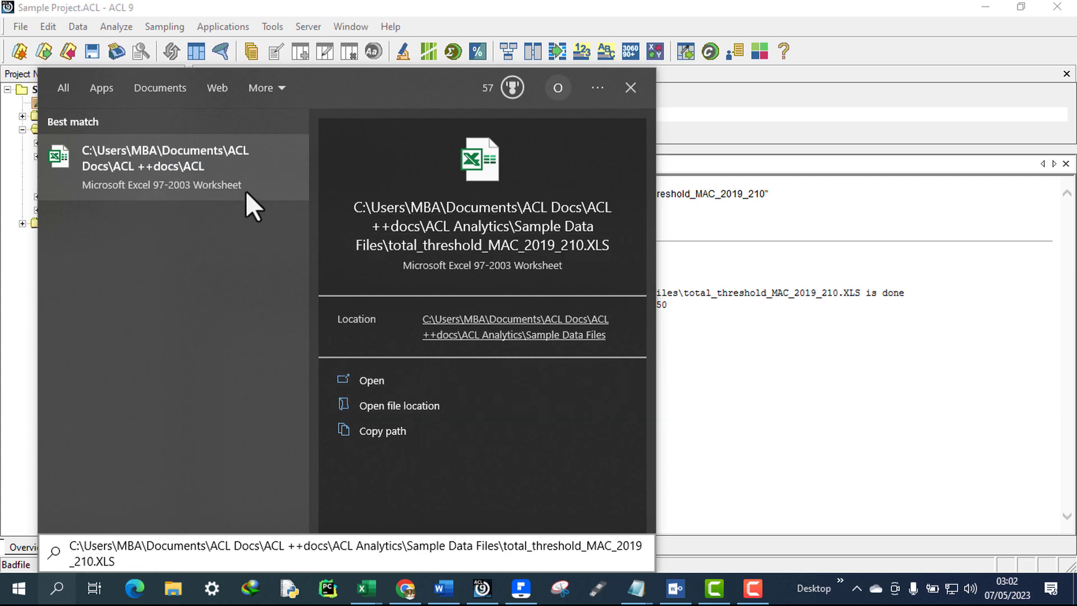
click(488, 405)
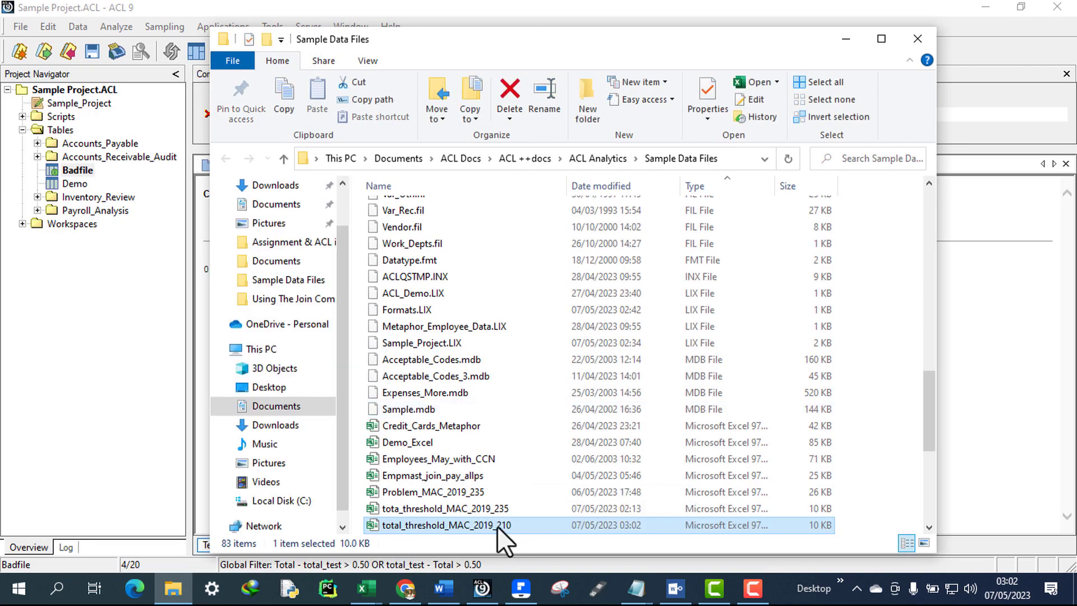
mouse_move(497, 526)
mouse_down()
mouse_move(345, 491)
mouse_move(281, 503)
mouse_move(304, 515)
mouse_move(284, 522)
mouse_move(298, 485)
mouse_move(274, 510)
mouse_move(297, 514)
mouse_move(295, 524)
mouse_move(462, 521)
mouse_move(482, 511)
mouse_up()
click(930, 43)
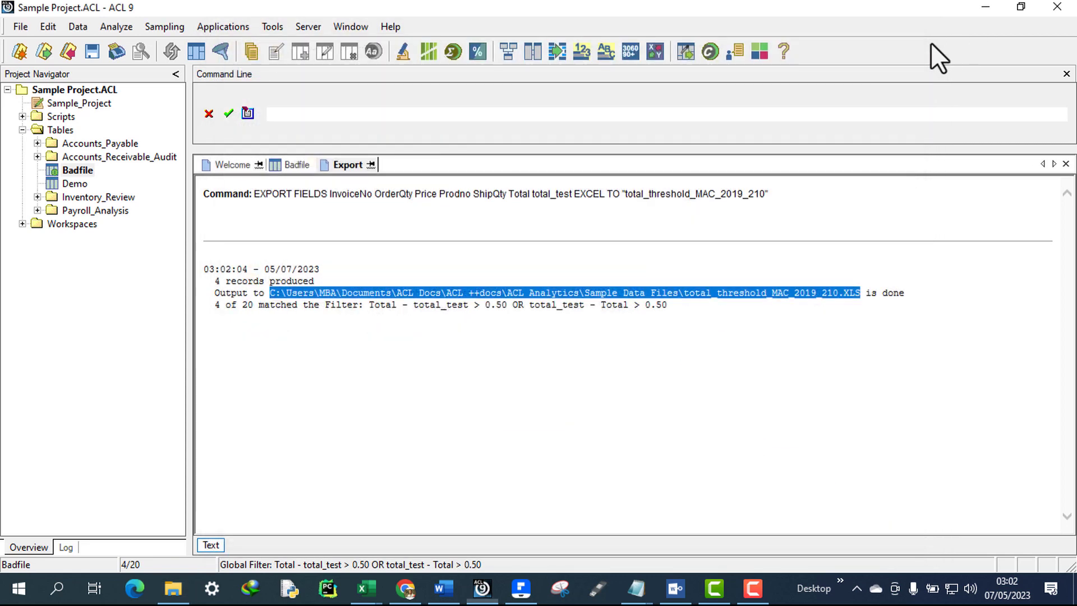
- Return to the filtered Badfile view, then switch to the Word document and reread the $0.50 materiality threshold in the second task
click(292, 164)
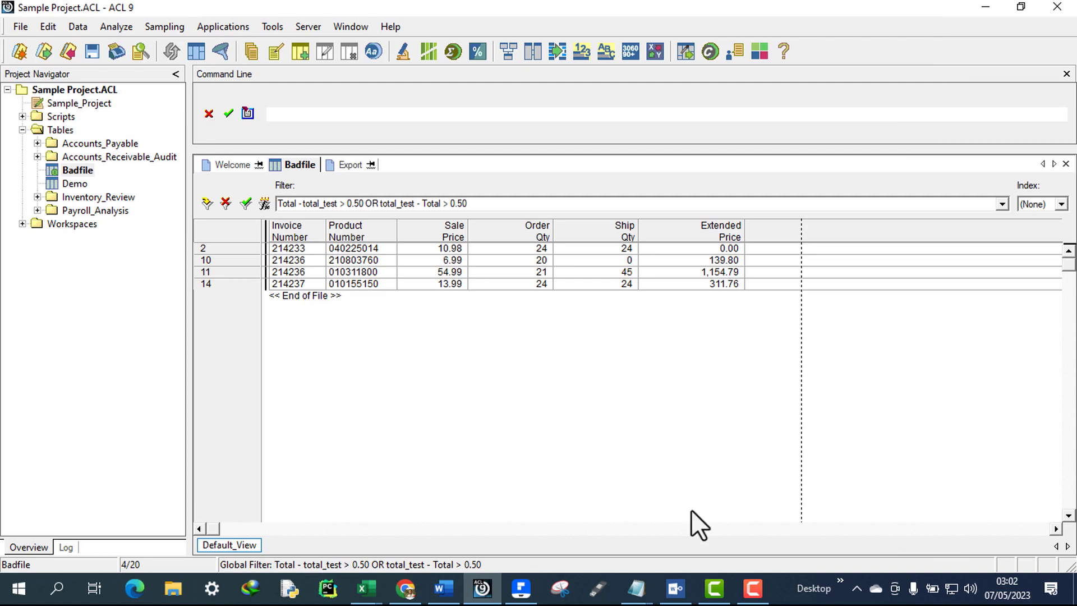
click(443, 588)
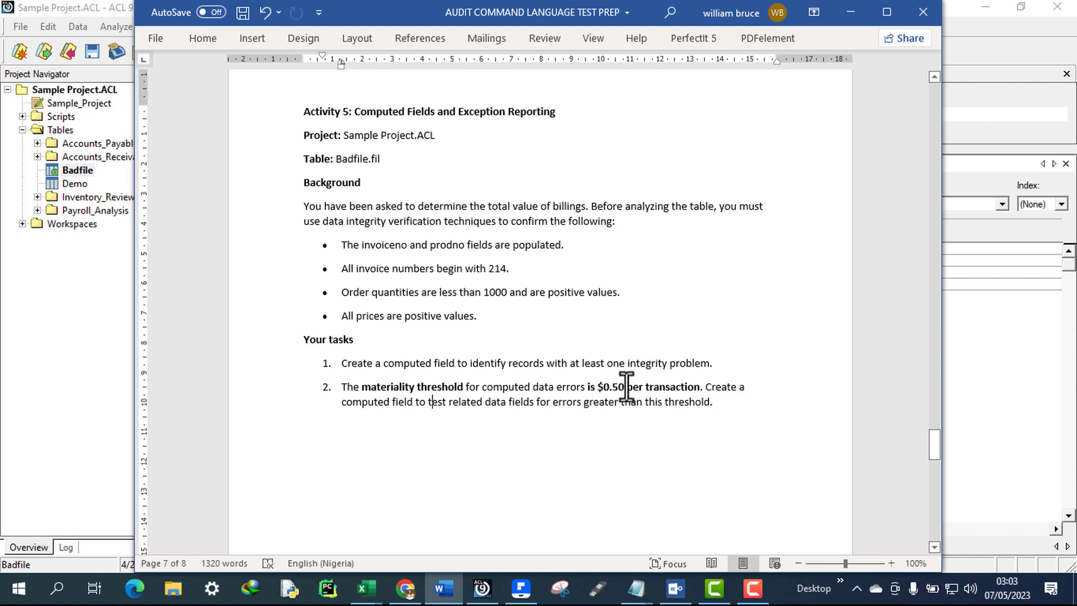
drag(626, 387, 597, 389)
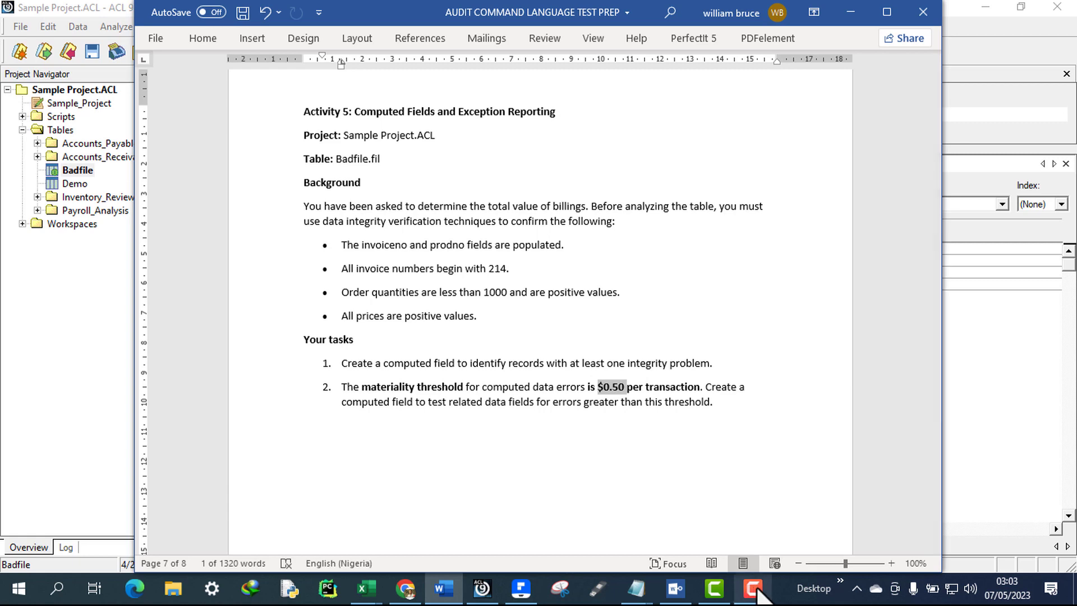